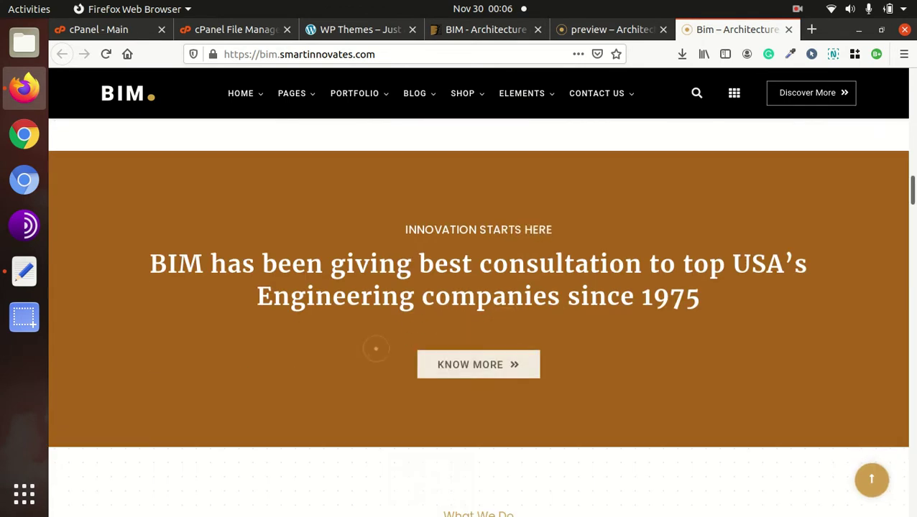
# - Look through the services and portfolio sections of the BIM demo homepage
pyautogui.scroll(-10, 375, 348)
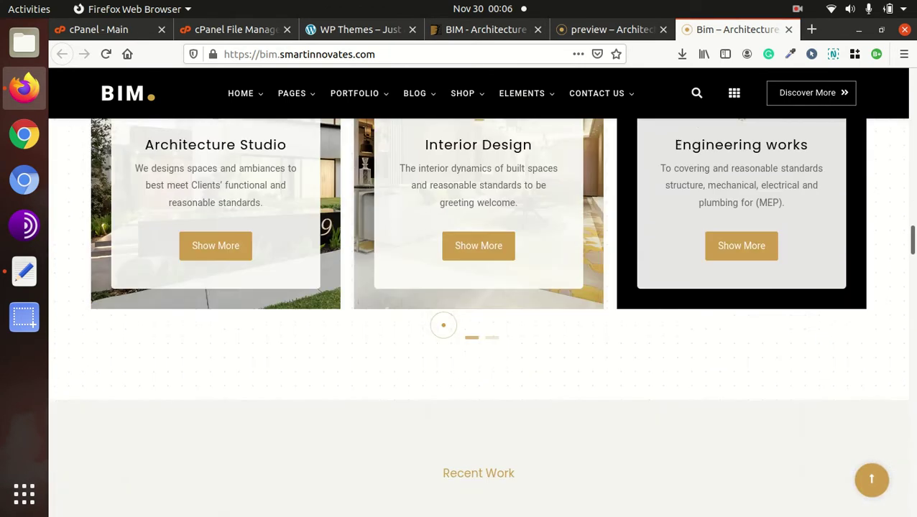
pyautogui.scroll(-5, 444, 325)
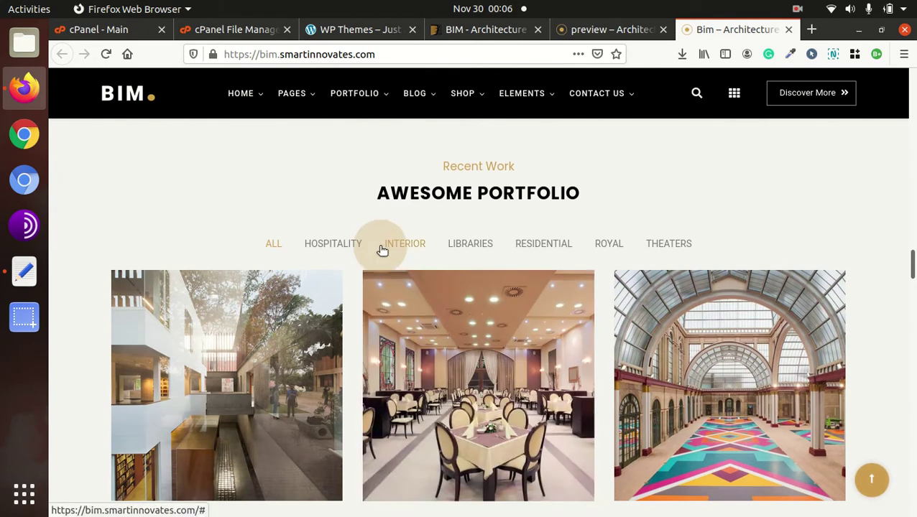
pyautogui.scroll(8, 383, 250)
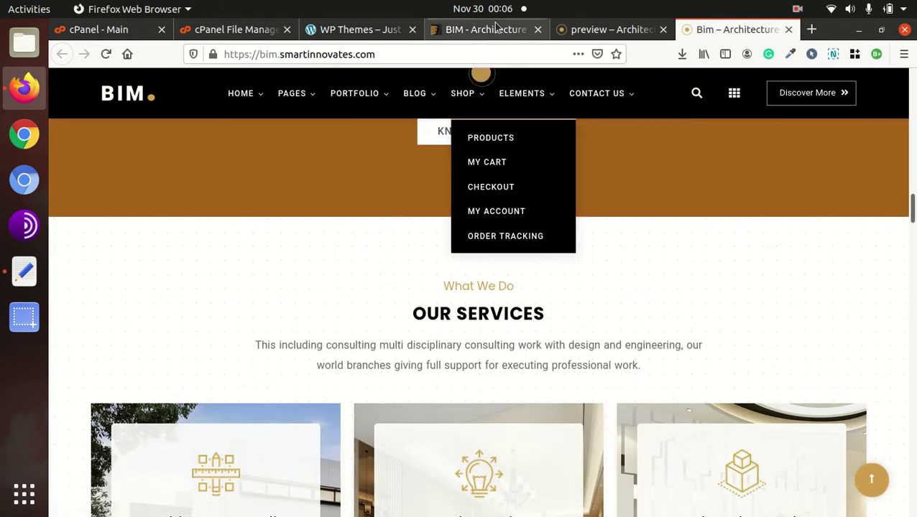
# - Review the BIM theme's item page on ThemeForest, and look at the header and tagline of the WP Themes site
pyautogui.click(488, 29)
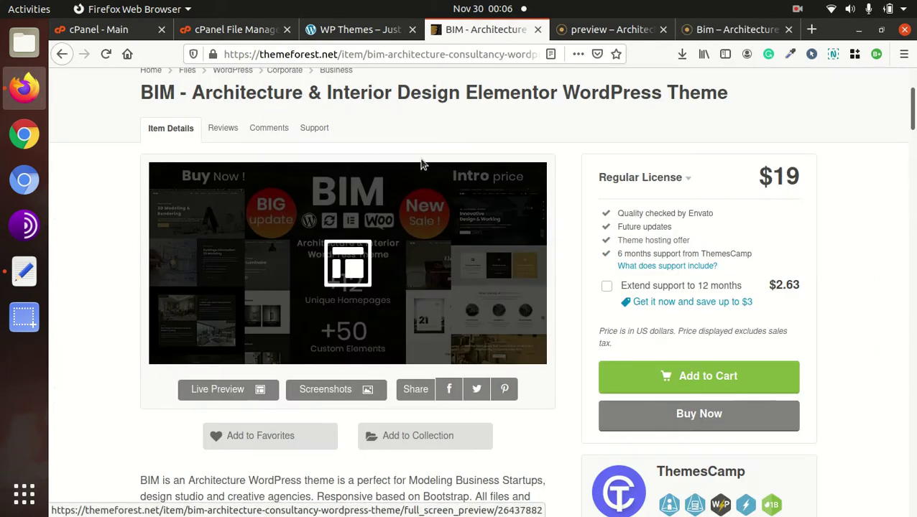
pyautogui.scroll(4, 422, 164)
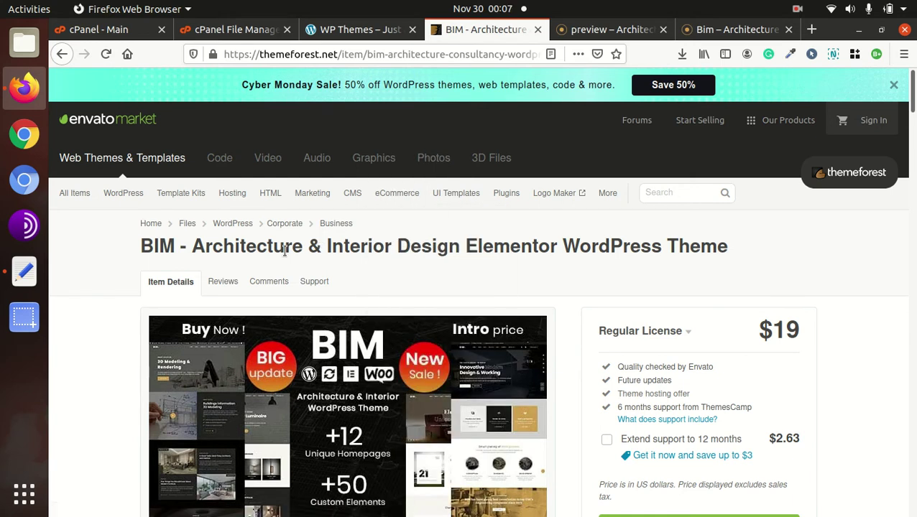
pyautogui.scroll(-2, 271, 248)
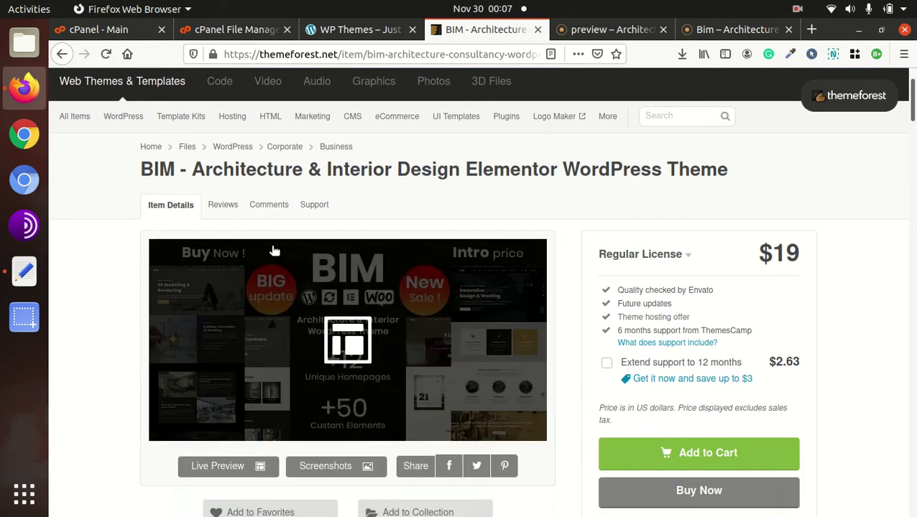
pyautogui.scroll(-3, 730, 273)
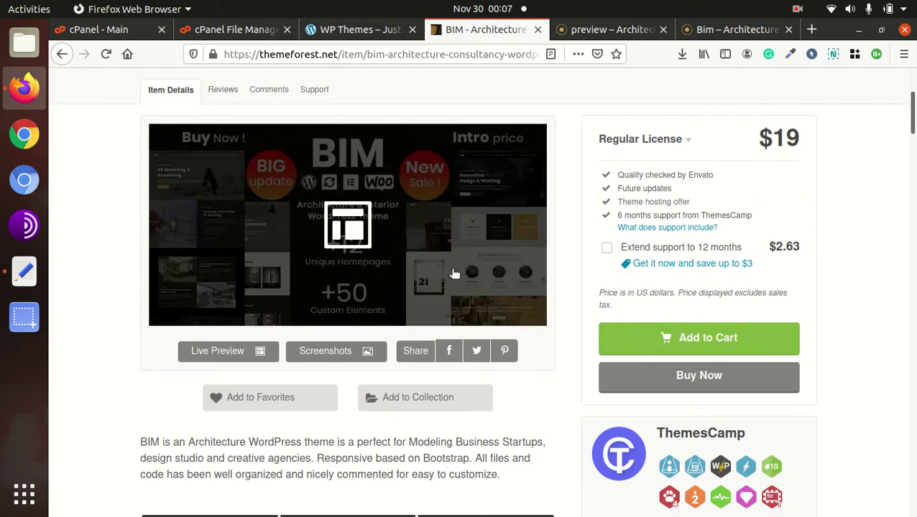
pyautogui.scroll(-3, 845, 277)
pyautogui.scroll(-3, 844, 276)
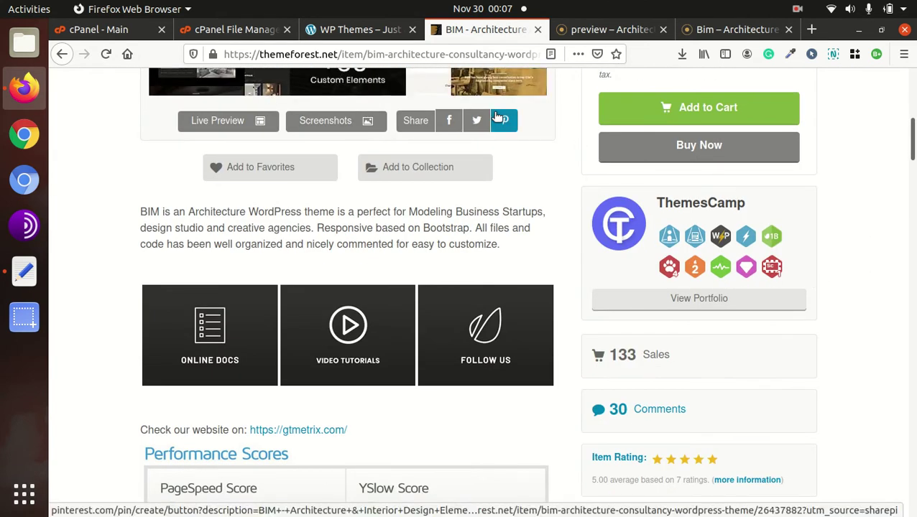
pyautogui.scroll(2, 350, 230)
pyautogui.scroll(7, 350, 231)
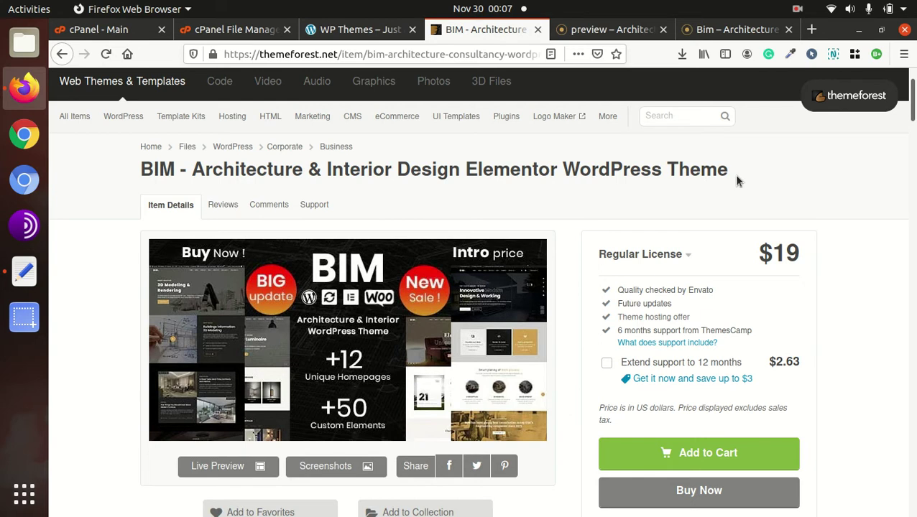
pyautogui.click(351, 31)
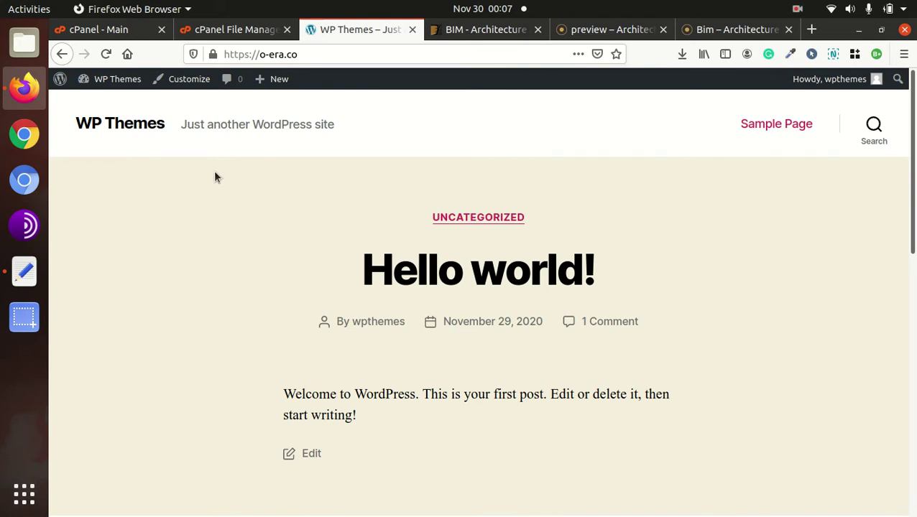
pyautogui.moveTo(180, 123); pyautogui.dragTo(331, 125)
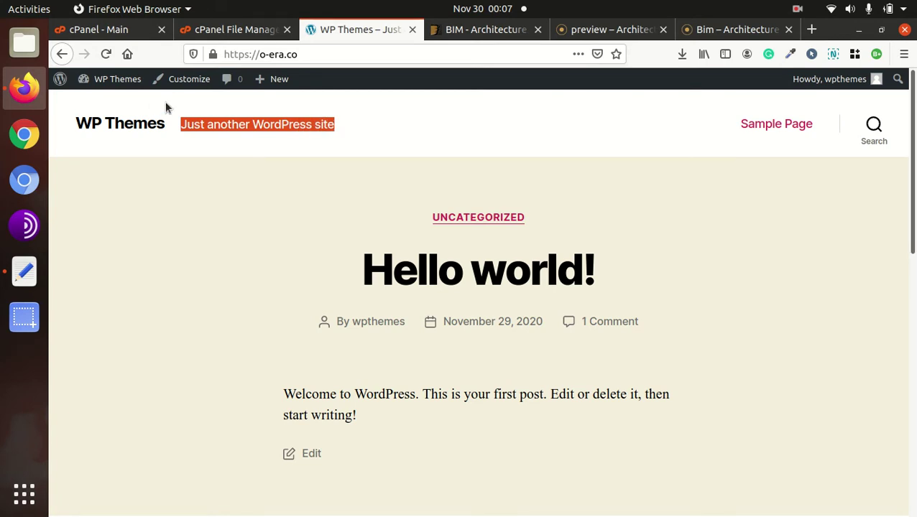
# - Switch to the Files app and inspect the downloaded theme package in the bim folder of Downloads
pyautogui.click(24, 44)
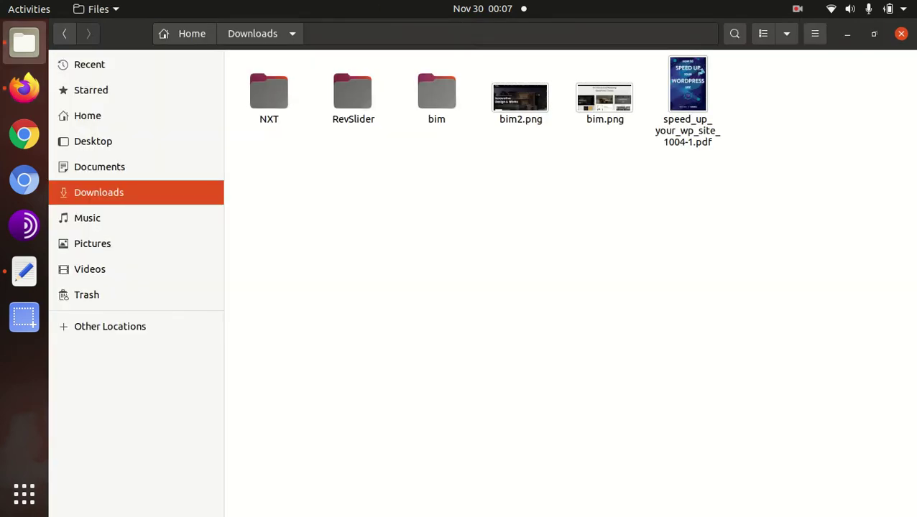
pyautogui.click(436, 93)
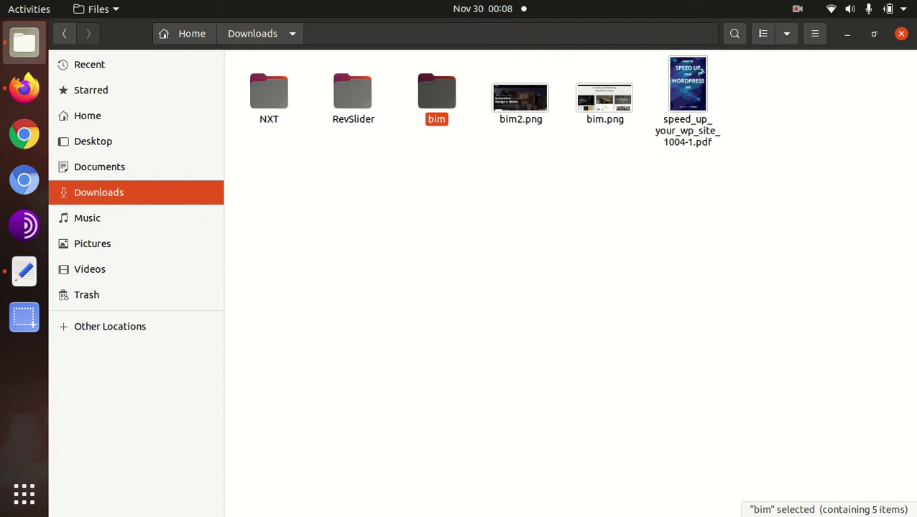
pyautogui.doubleClick(434, 95)
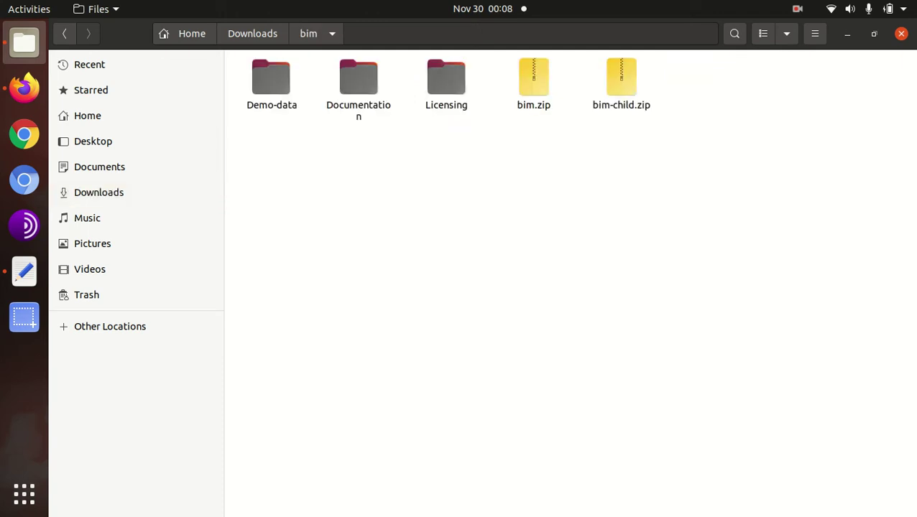
pyautogui.click(271, 78)
pyautogui.click(358, 79)
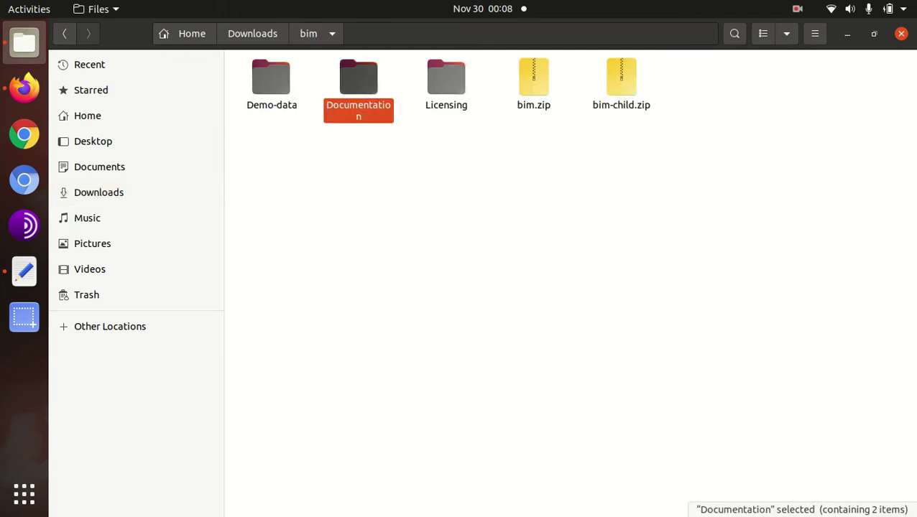
pyautogui.click(446, 78)
pyautogui.click(533, 77)
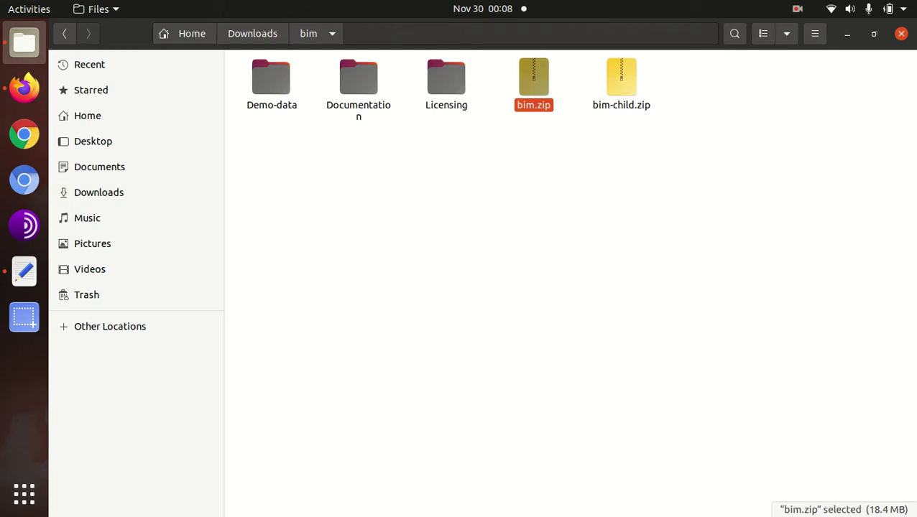
pyautogui.click(620, 78)
pyautogui.press('Escape')
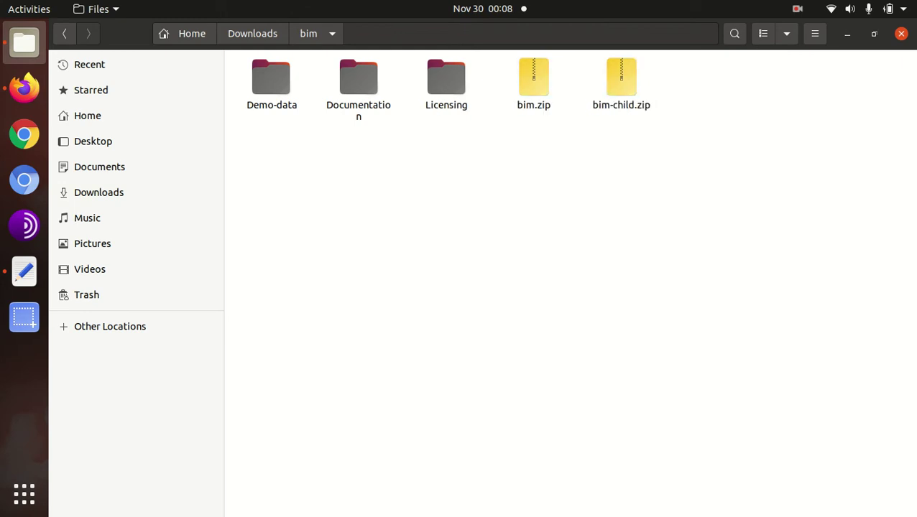
# - Switch to Firefox and open the theme upload form in the WordPress admin of the WP Themes site
pyautogui.click(23, 87)
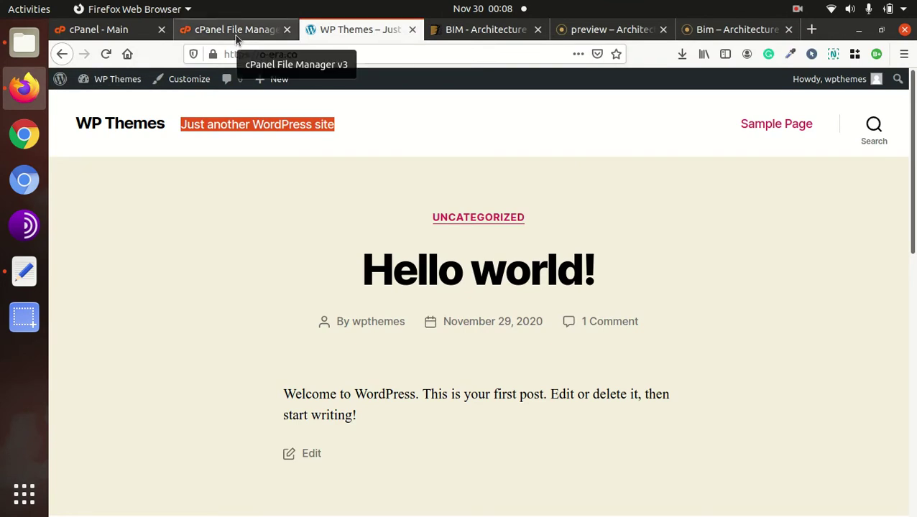
pyautogui.moveTo(121, 85)
pyautogui.click(114, 108)
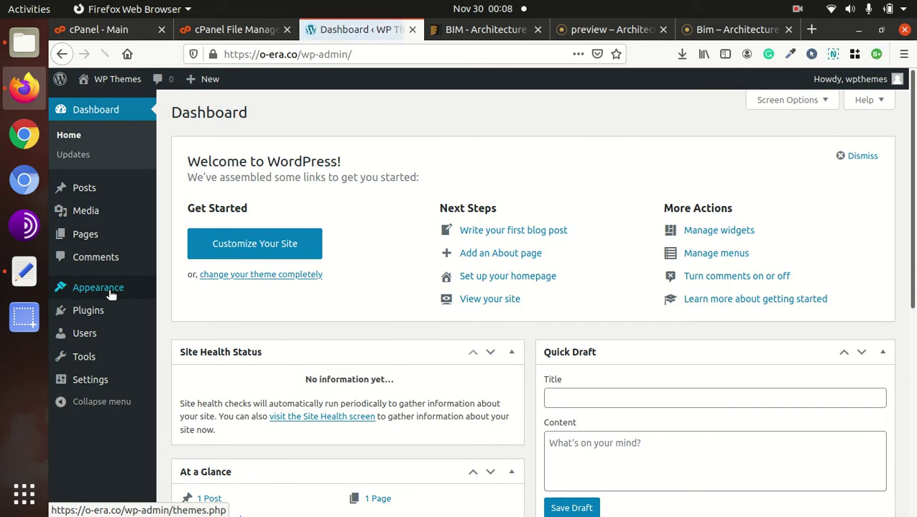
pyautogui.moveTo(111, 294)
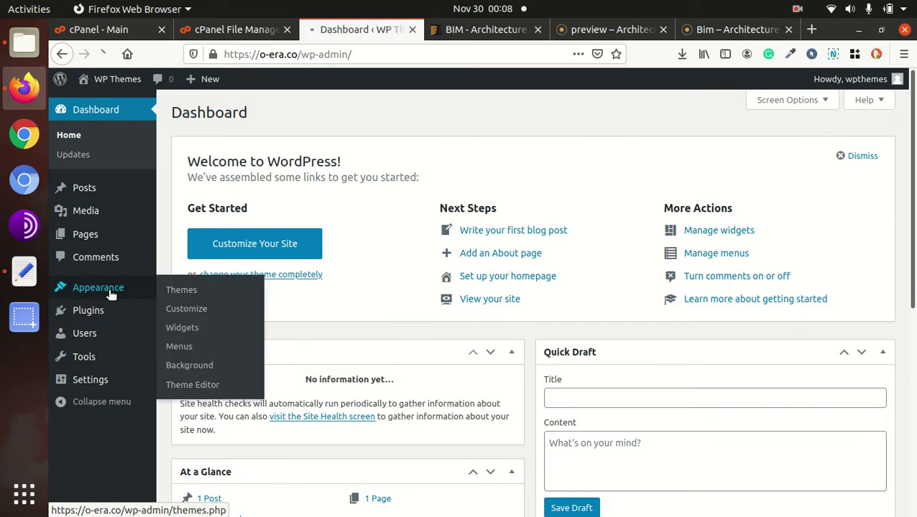
pyautogui.click(178, 294)
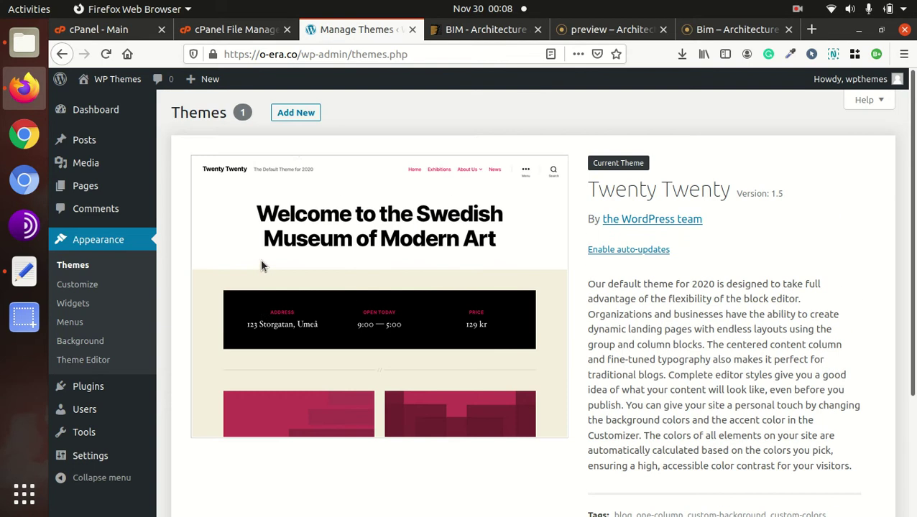
pyautogui.click(306, 114)
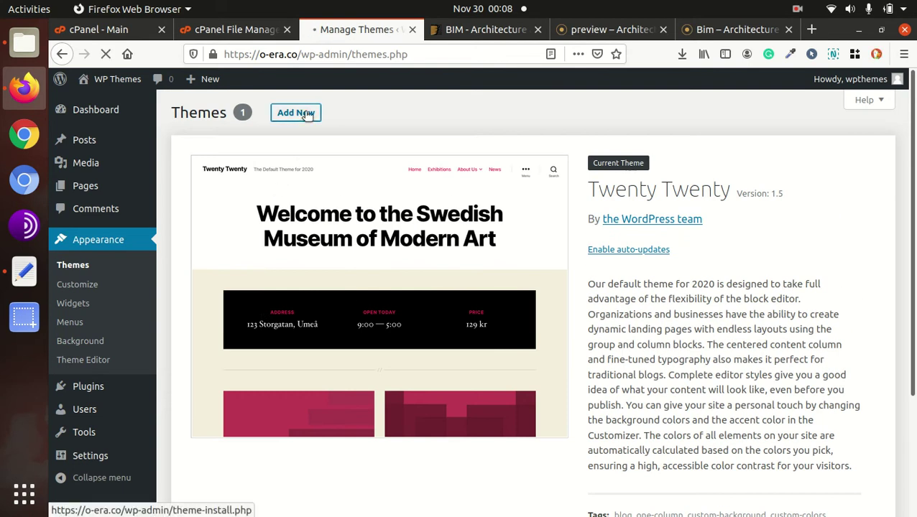
pyautogui.click(307, 113)
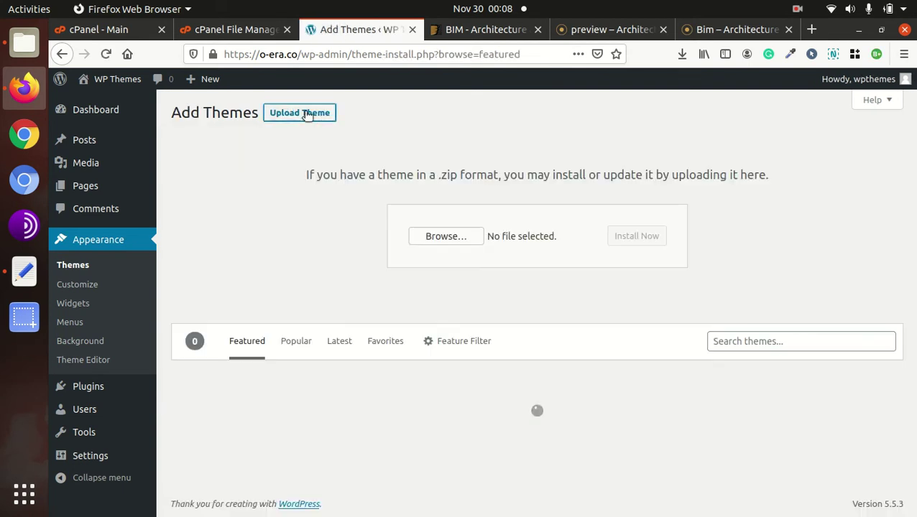
pyautogui.click(436, 240)
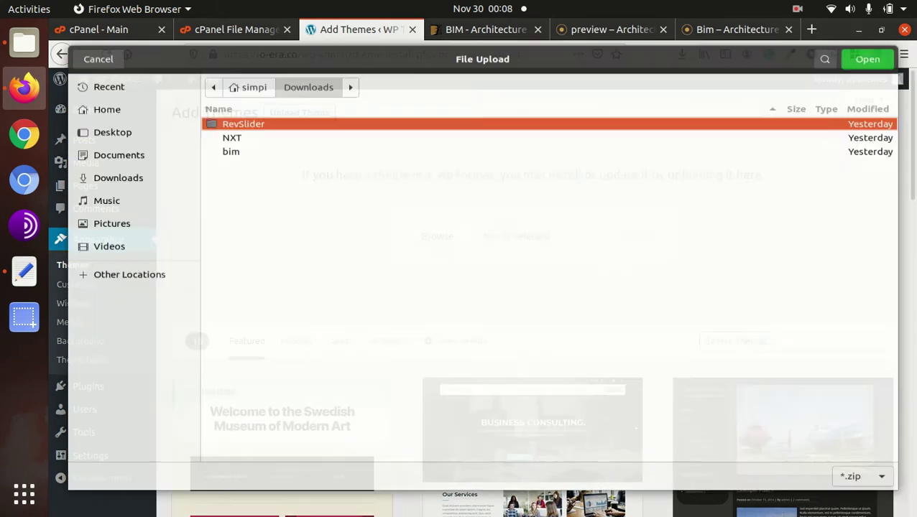
pyautogui.doubleClick(231, 137)
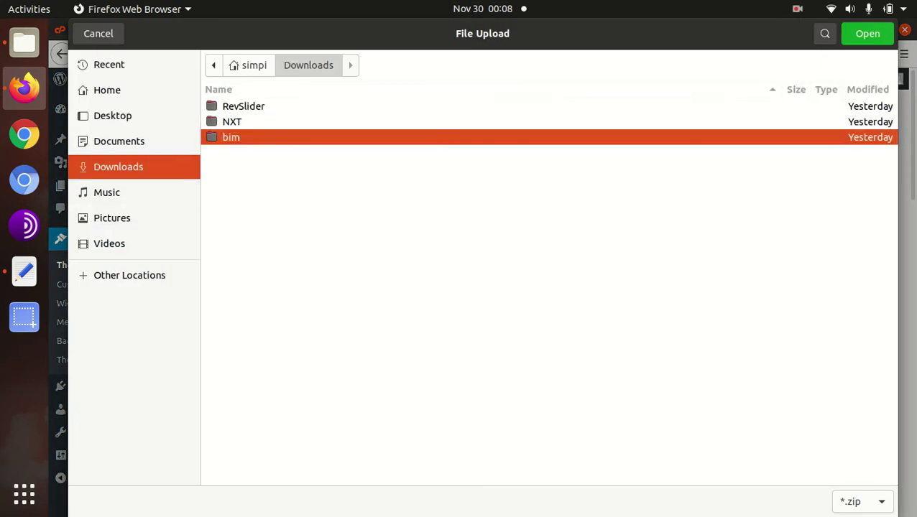
pyautogui.click(239, 168)
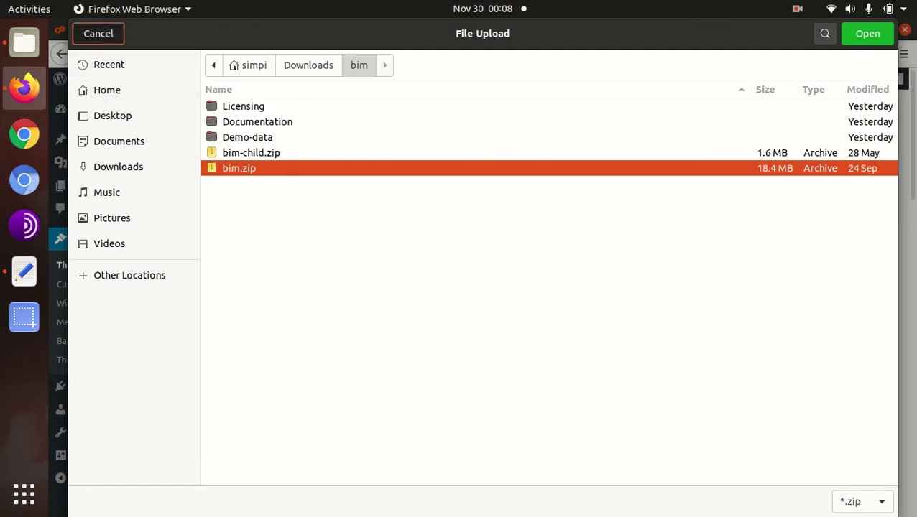
pyautogui.click(99, 33)
# - In the cPanel File Manager, refresh the o-era.co/wp-content/themes folder, upload bim.zip from Downloads/bim into it, and return to the folder
pyautogui.click(247, 35)
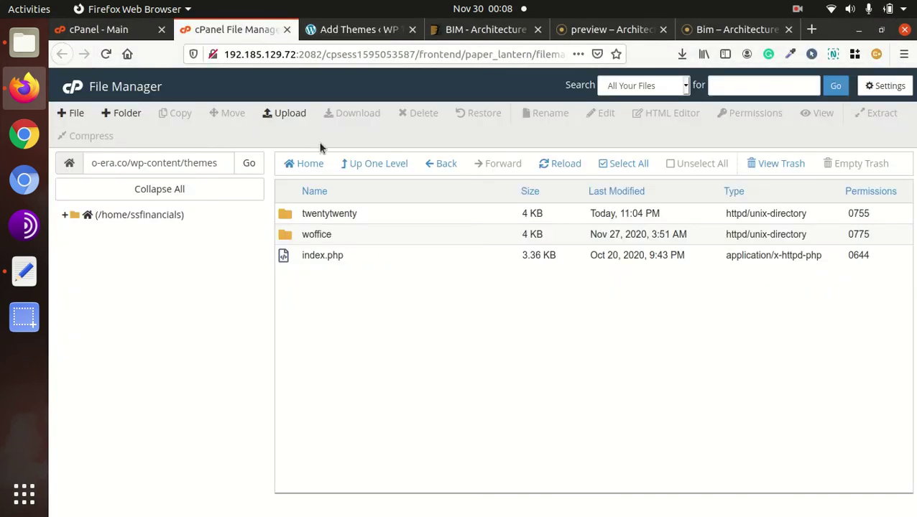
pyautogui.click(548, 168)
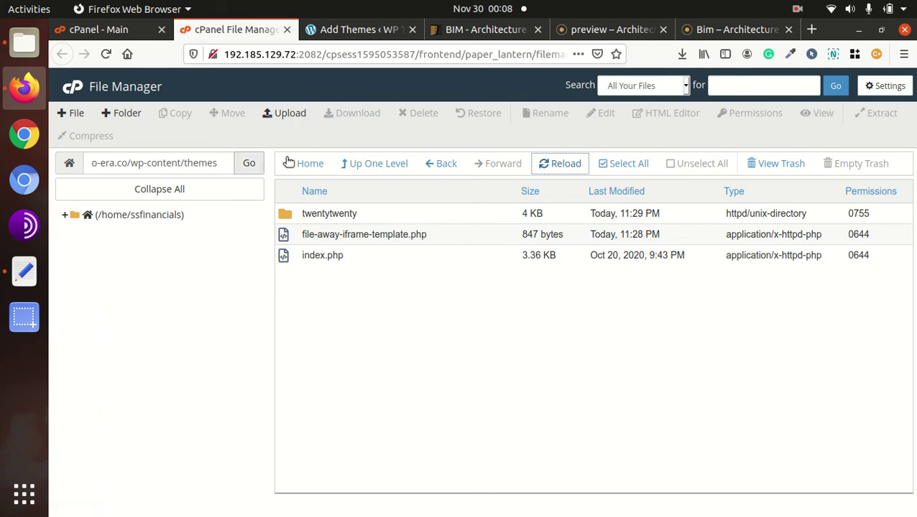
pyautogui.click(290, 117)
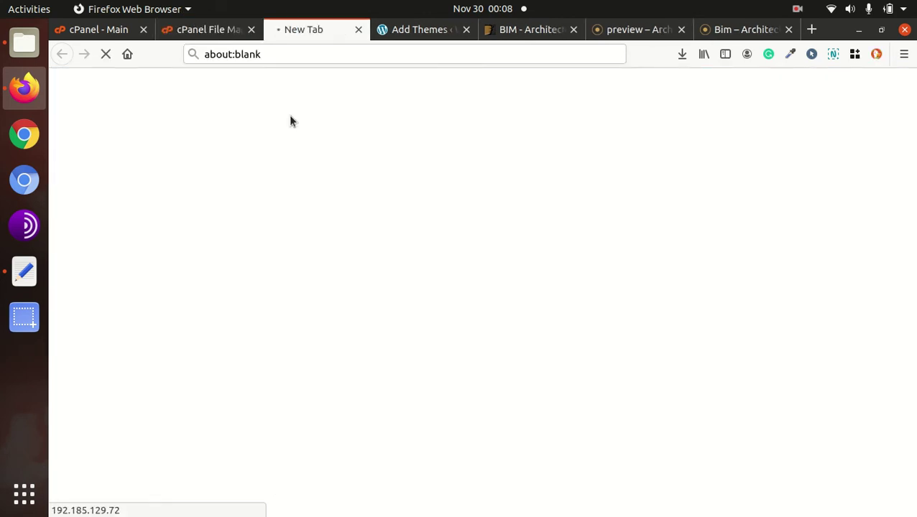
pyautogui.click(474, 304)
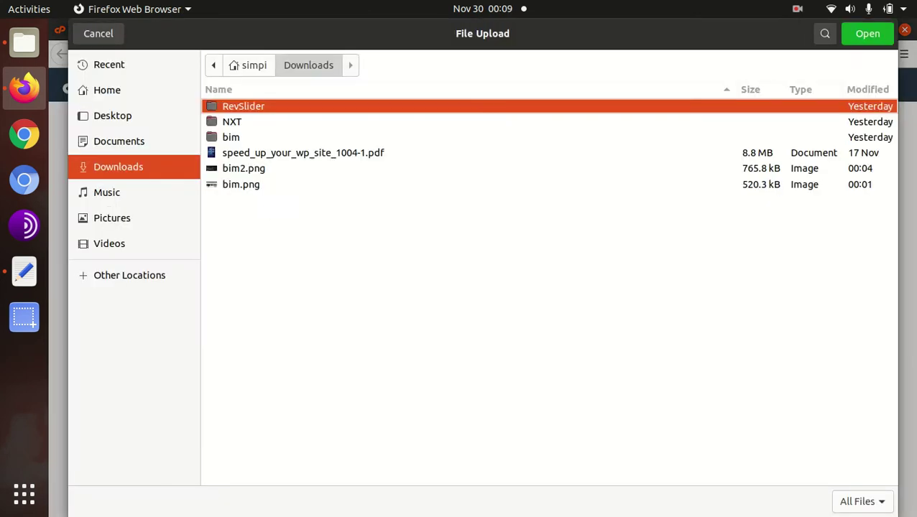
pyautogui.doubleClick(231, 136)
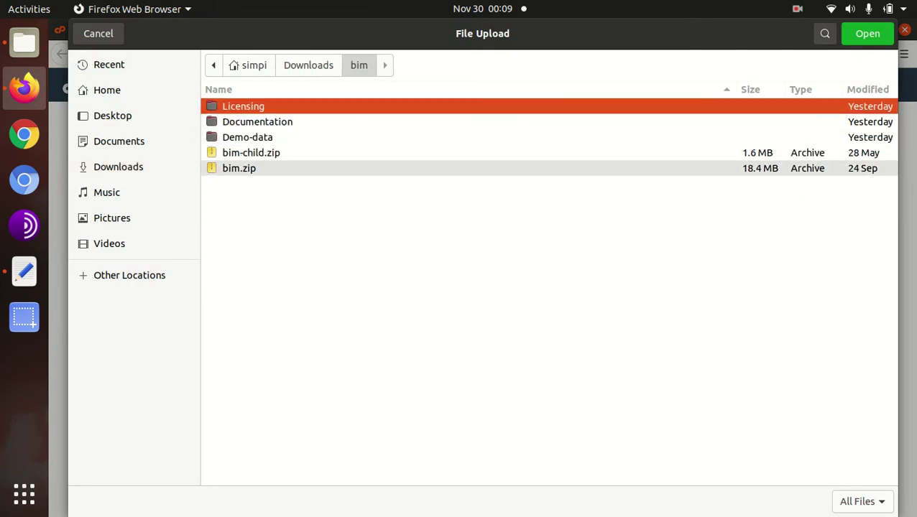
pyautogui.click(238, 168)
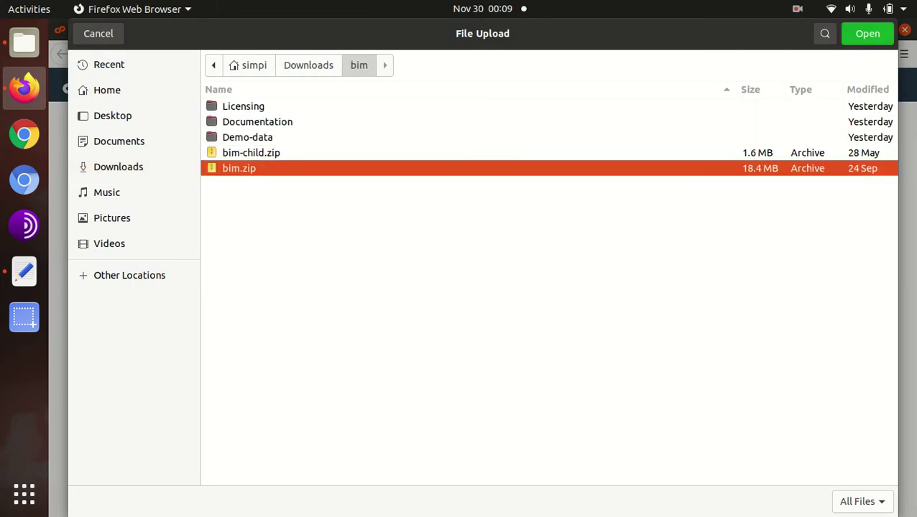
pyautogui.click(867, 33)
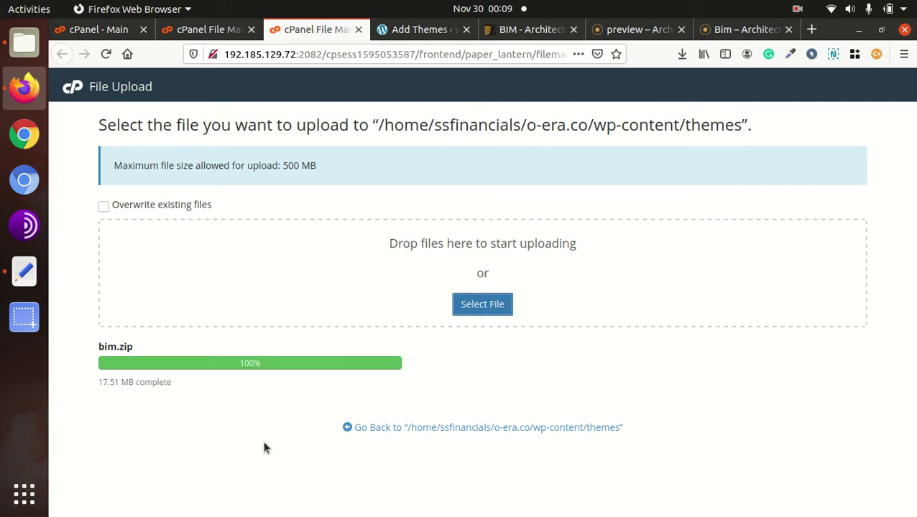
pyautogui.click(400, 430)
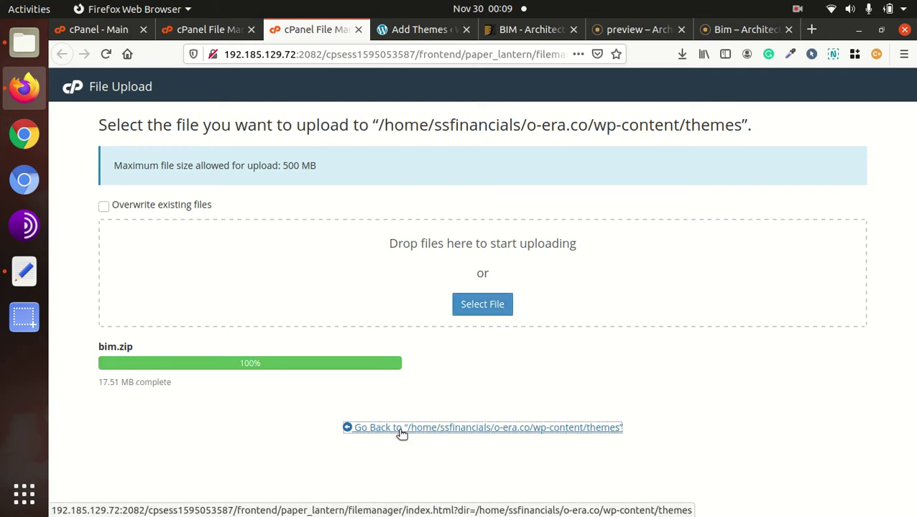
pyautogui.click(401, 431)
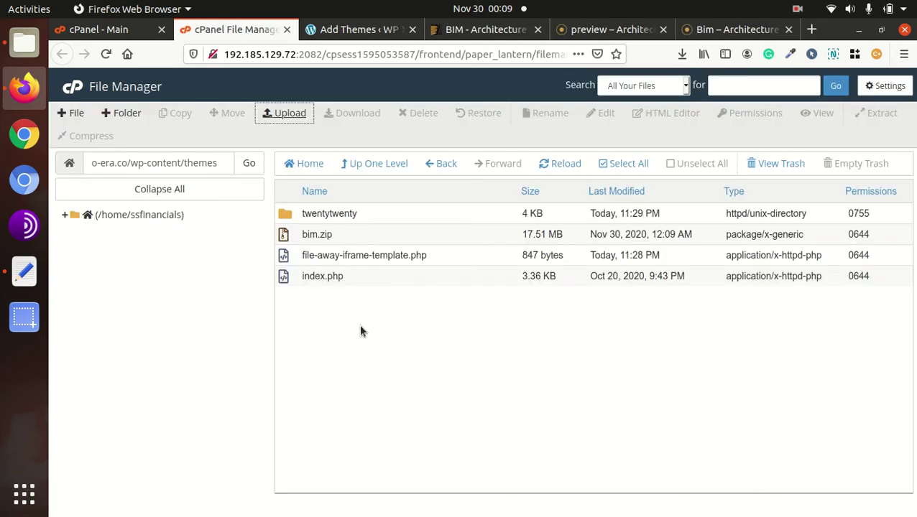
# - Extract bim.zip into /o-era.co/wp-content/themes and reload the folder listing
pyautogui.click(375, 239)
pyautogui.rightClick(374, 242)
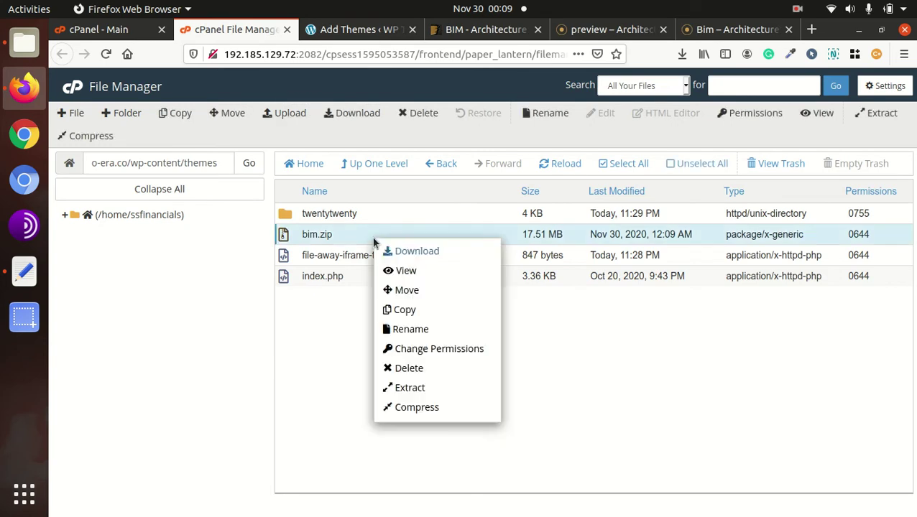
pyautogui.click(429, 388)
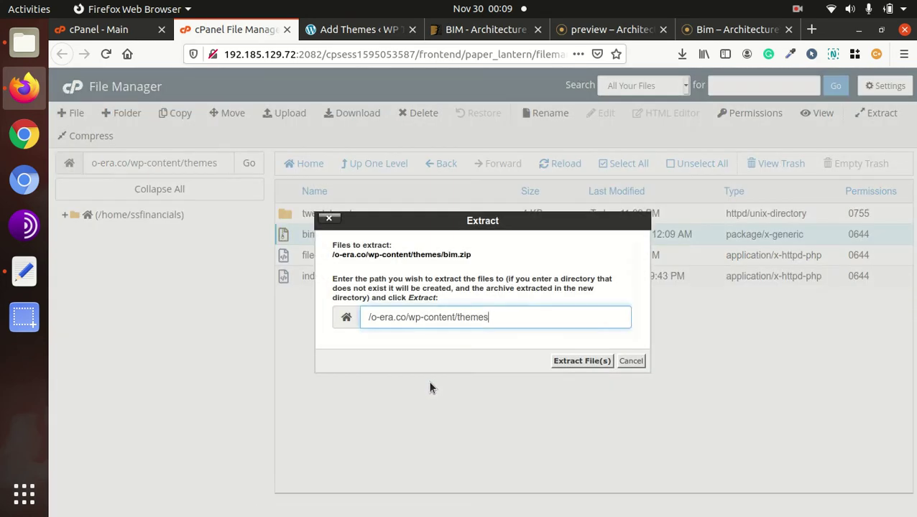
pyautogui.click(568, 361)
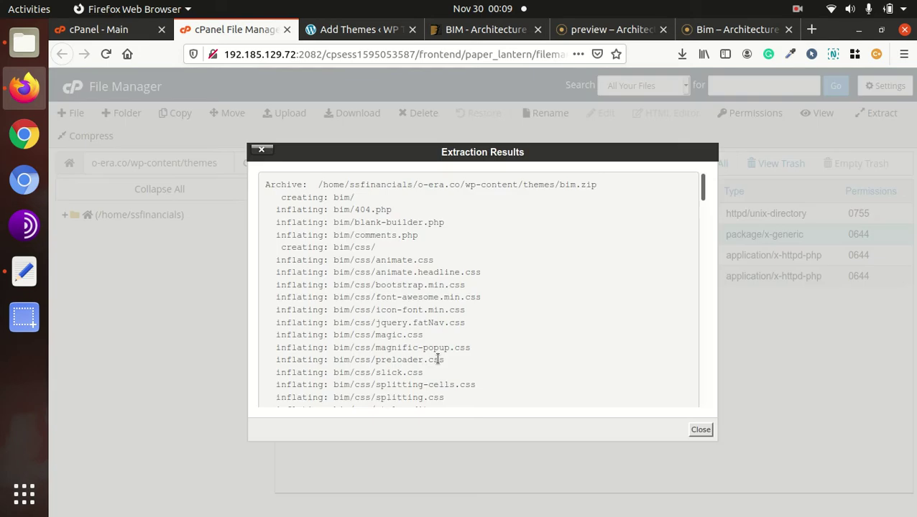
pyautogui.click(706, 433)
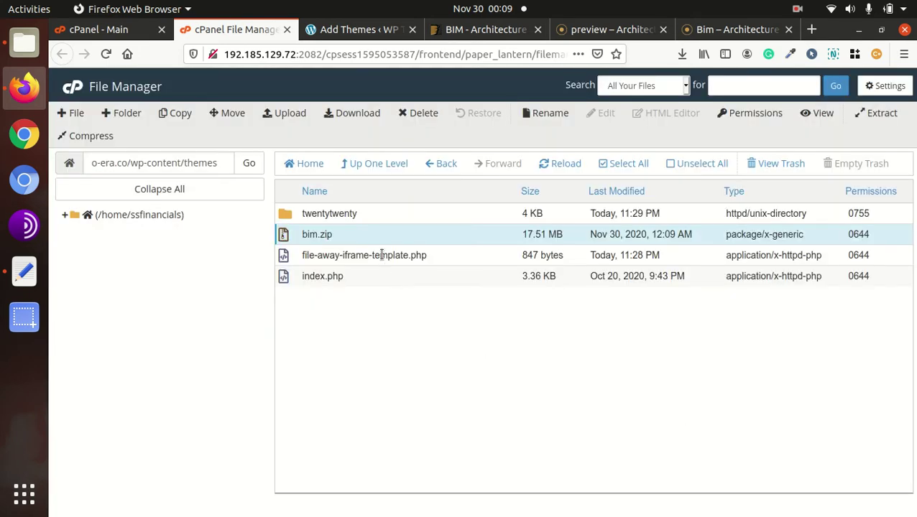
pyautogui.click(549, 165)
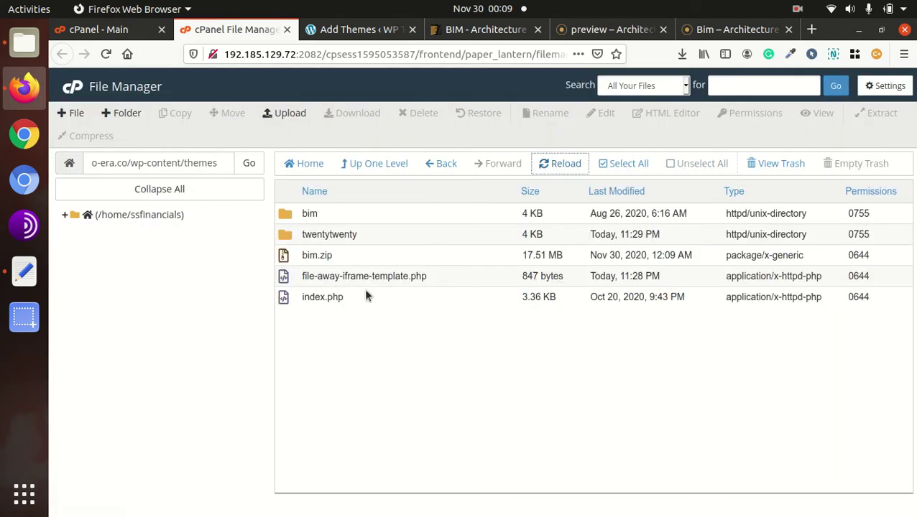
# - Permanently delete bim.zip and file-away-iframe-template.php, skipping the trash, and check the contents of the extracted bim folder
pyautogui.click(347, 256)
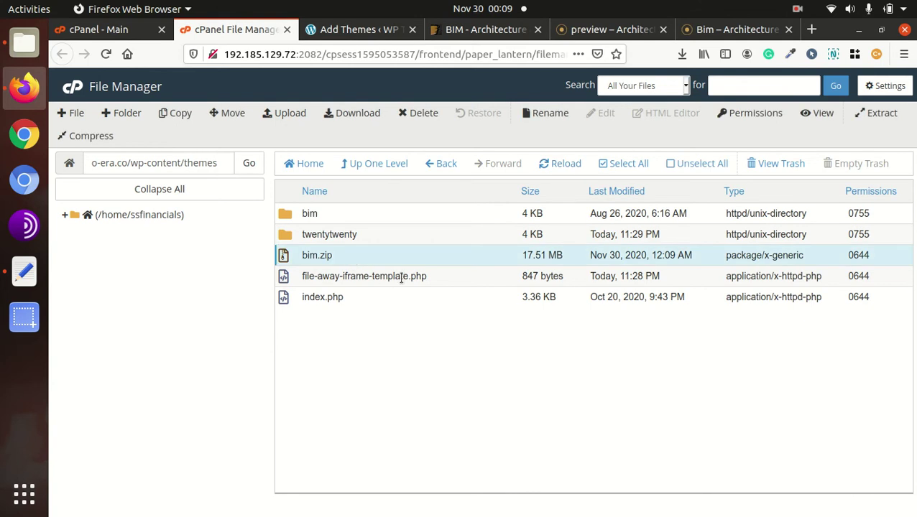
pyautogui.keyDown('ctrl'); pyautogui.click(443, 280); pyautogui.keyUp('ctrl')
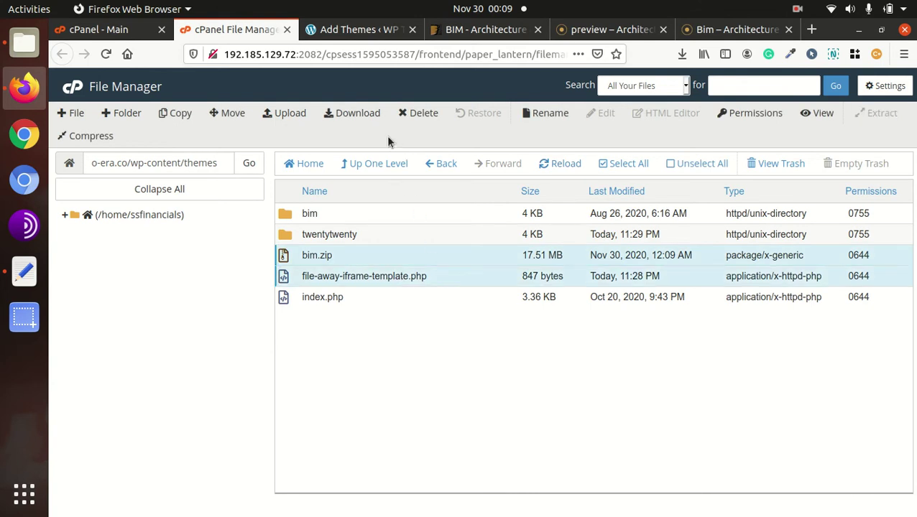
pyautogui.click(427, 119)
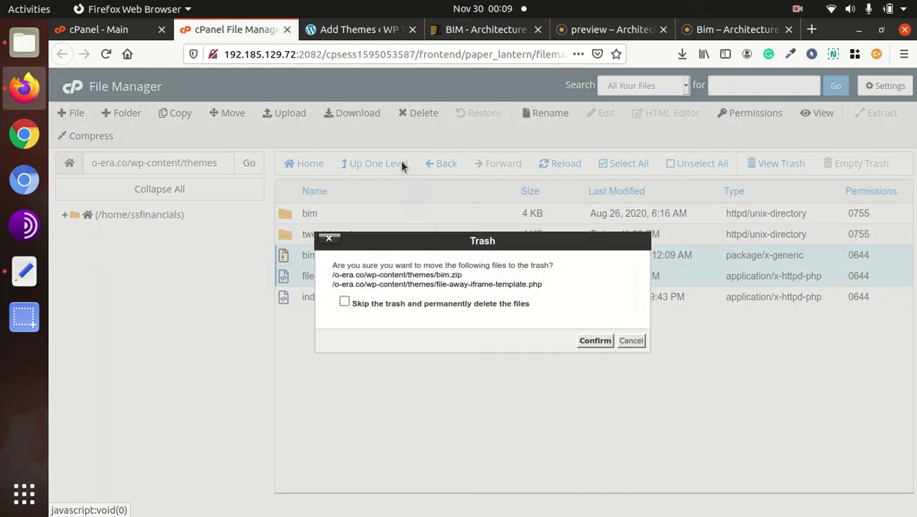
pyautogui.click(345, 302)
pyautogui.click(591, 344)
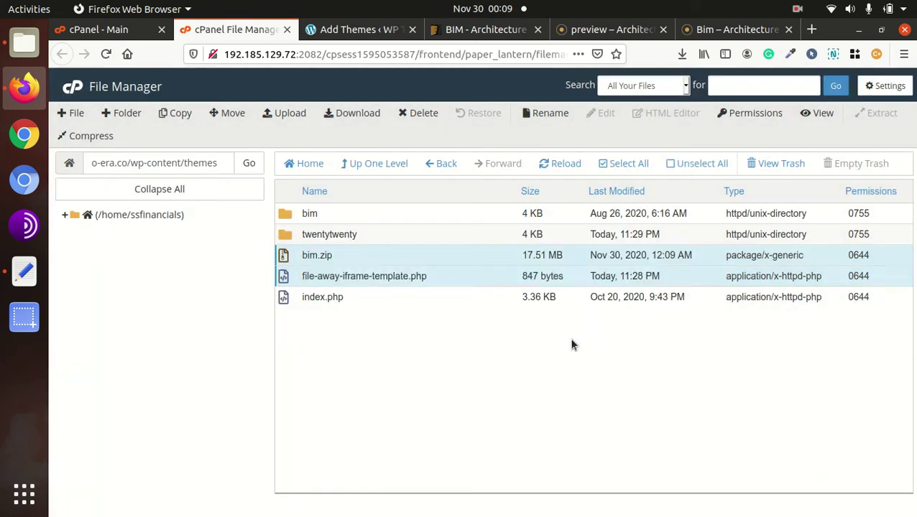
pyautogui.doubleClick(367, 214)
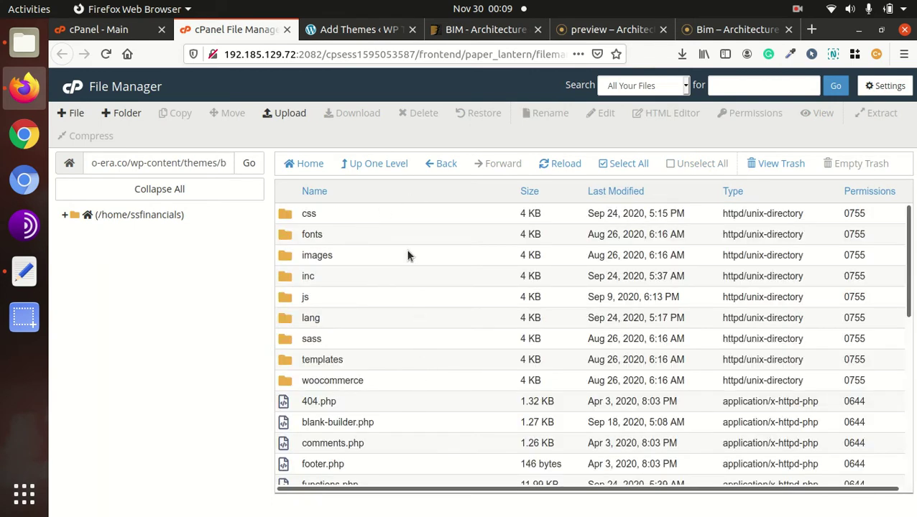
pyautogui.click(380, 165)
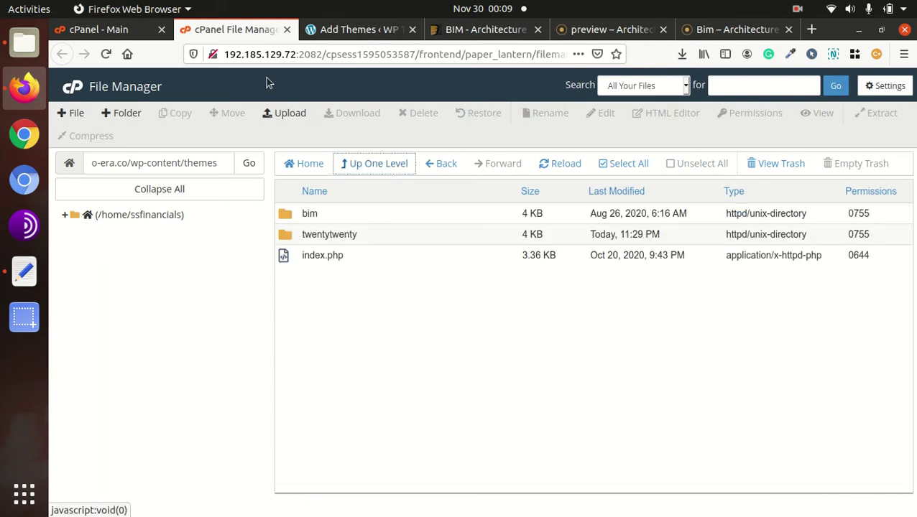
# - In the WordPress admin of the WP Themes site, review the Bim theme's details and activate the theme
pyautogui.click(347, 35)
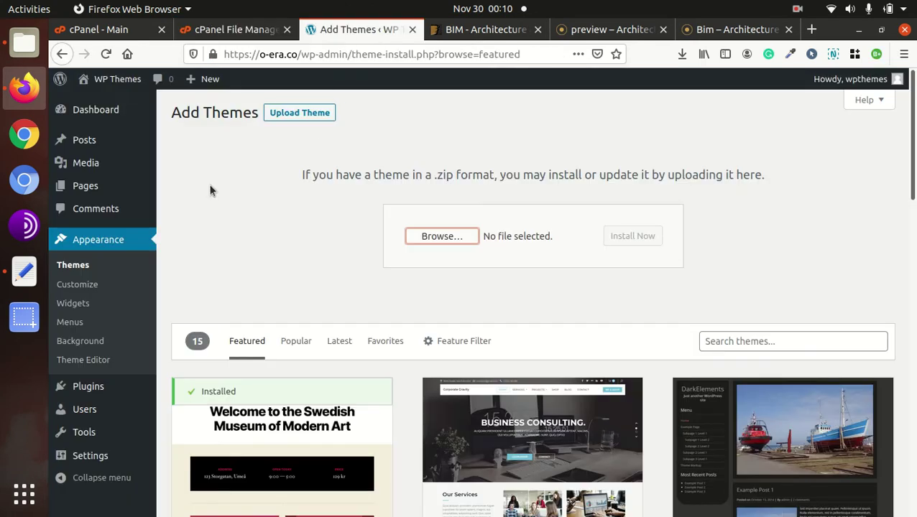
pyautogui.click(80, 268)
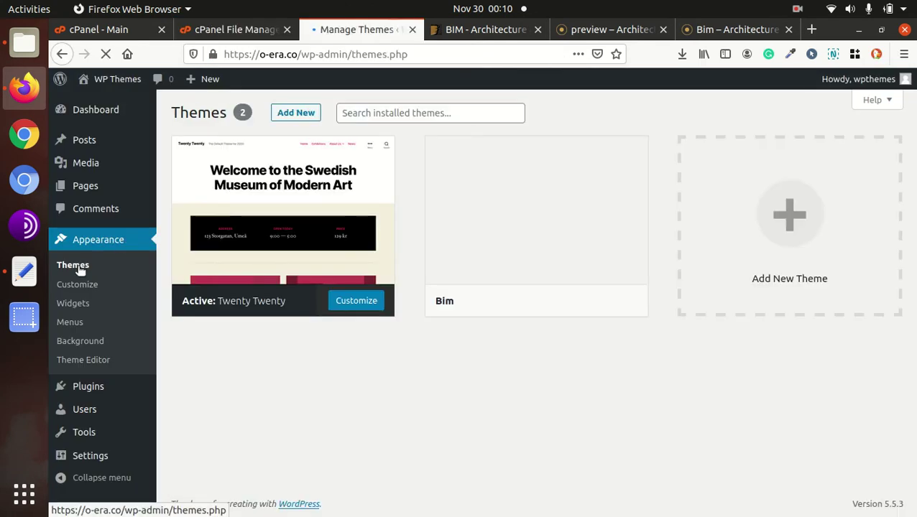
pyautogui.moveTo(538, 215)
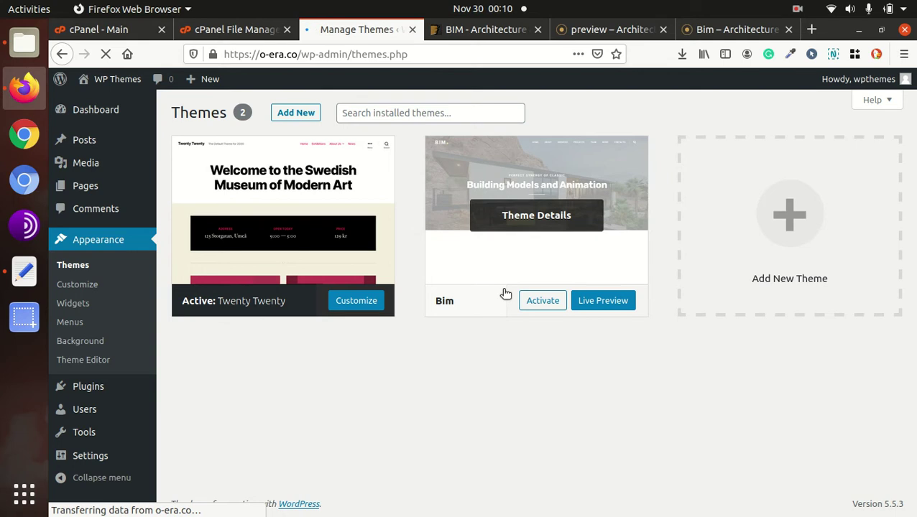
pyautogui.click(543, 217)
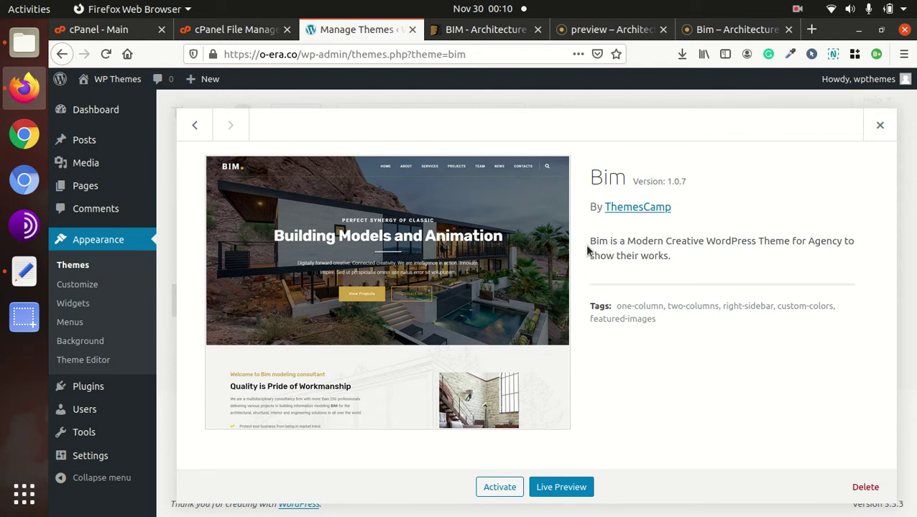
pyautogui.moveTo(589, 242); pyautogui.dragTo(828, 242)
pyautogui.click(684, 272)
pyautogui.click(492, 490)
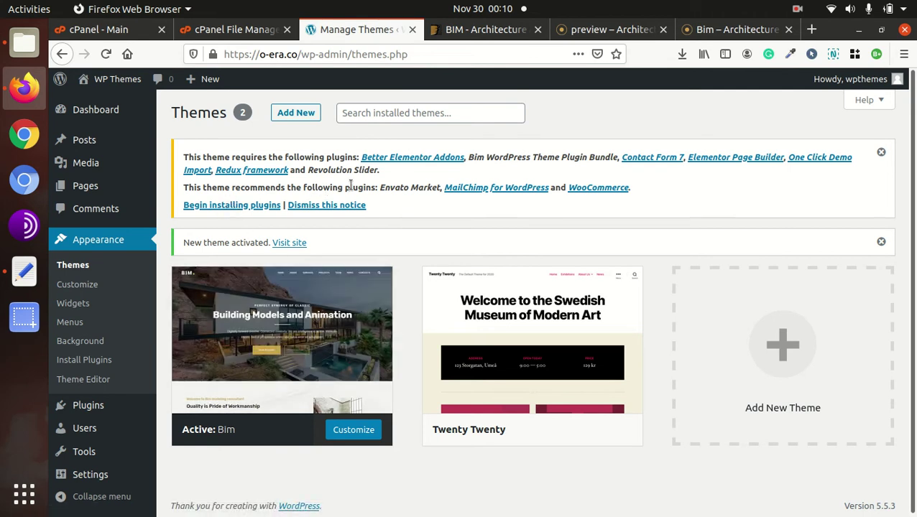
# - Open the theme's required plugins installer, and install and activate Elementor Page Builder
pyautogui.click(230, 205)
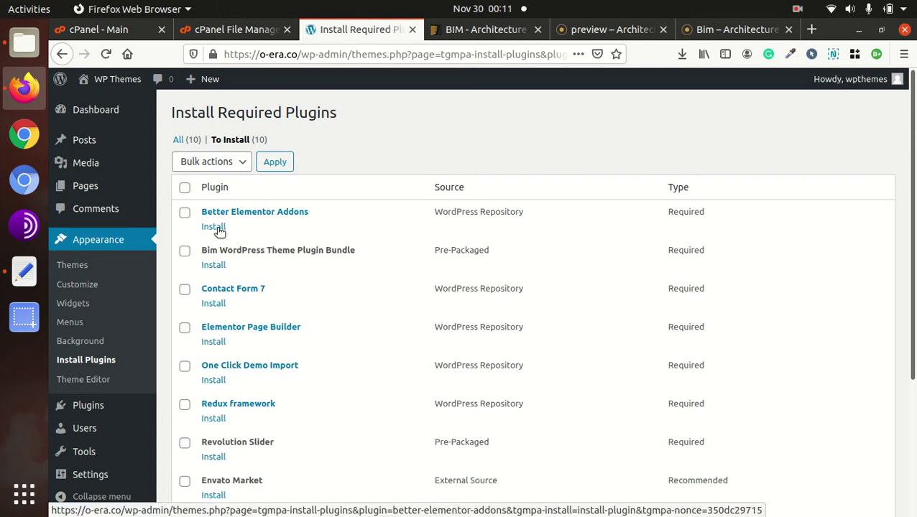
pyautogui.scroll(-3, 214, 345)
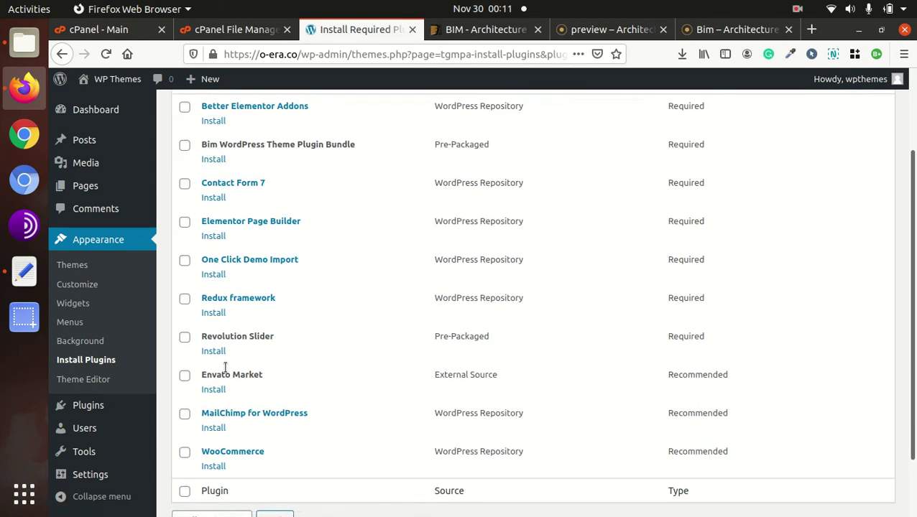
pyautogui.scroll(1, 219, 369)
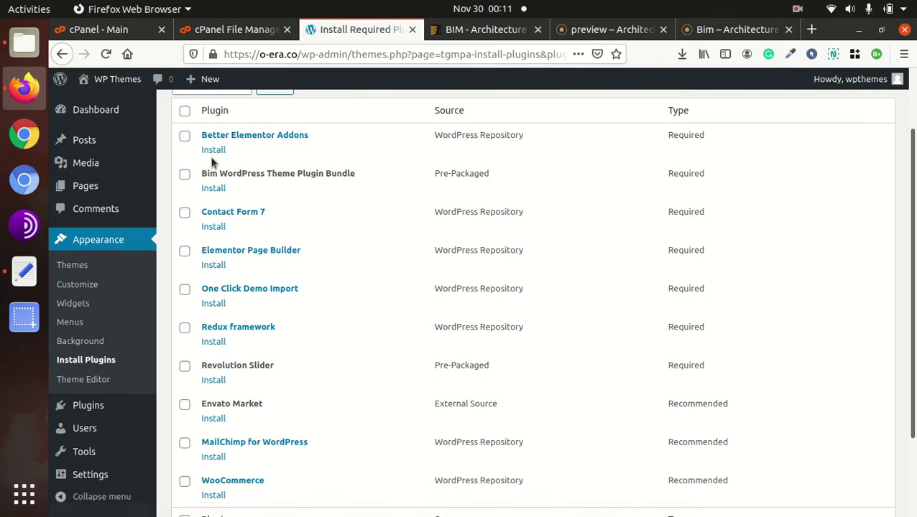
pyautogui.click(213, 265)
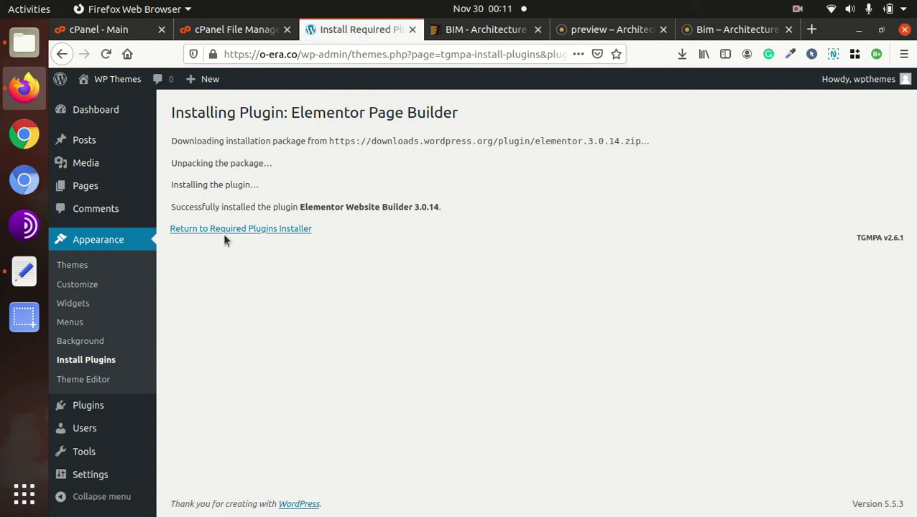
pyautogui.click(225, 229)
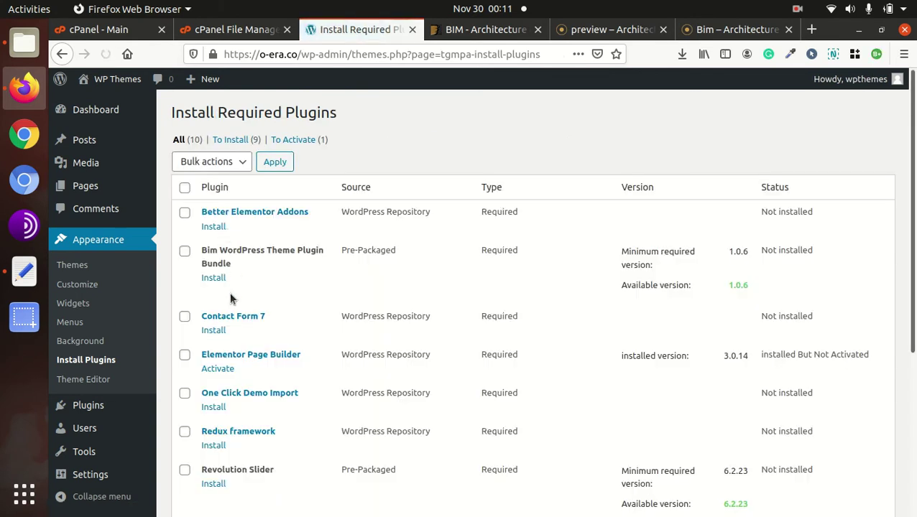
pyautogui.click(220, 370)
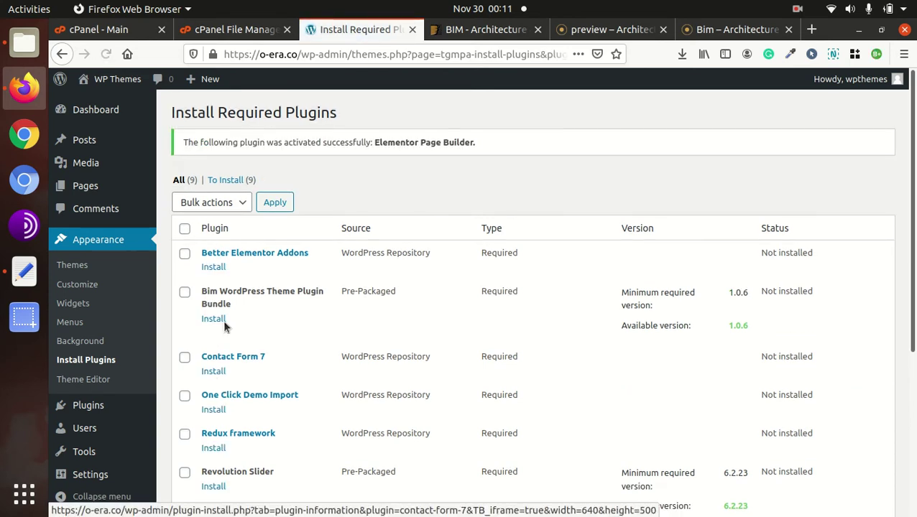
# - Get back from Elementor's welcome page to the required plugins installer, and install and activate Better Elementor Addons
pyautogui.click(213, 267)
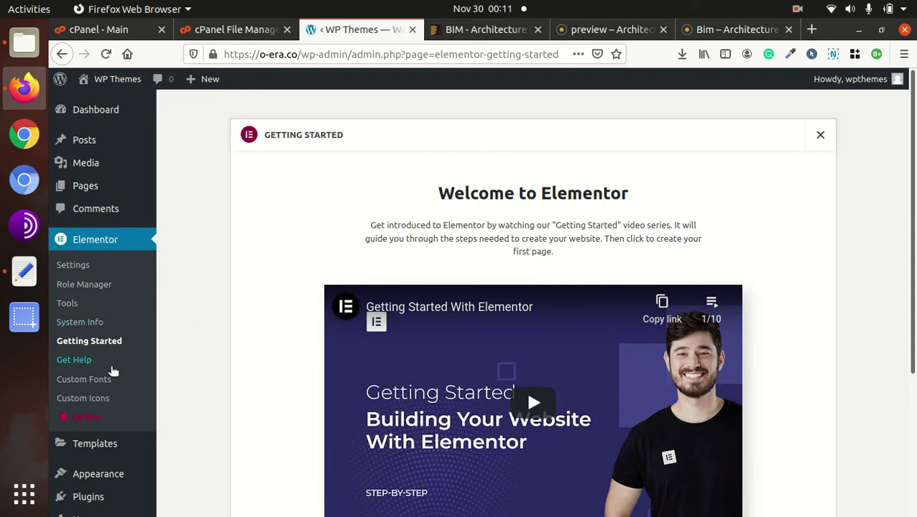
pyautogui.scroll(-3, 106, 422)
pyautogui.moveTo(122, 414)
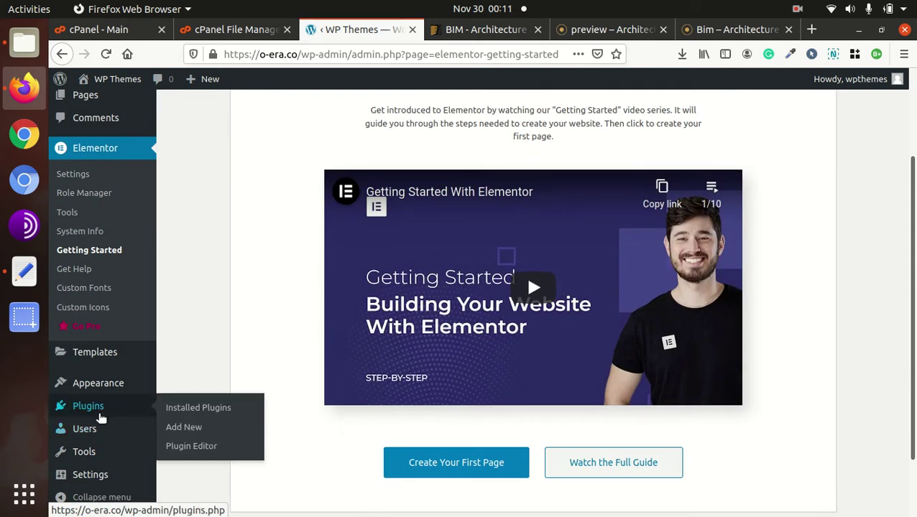
pyautogui.click(177, 408)
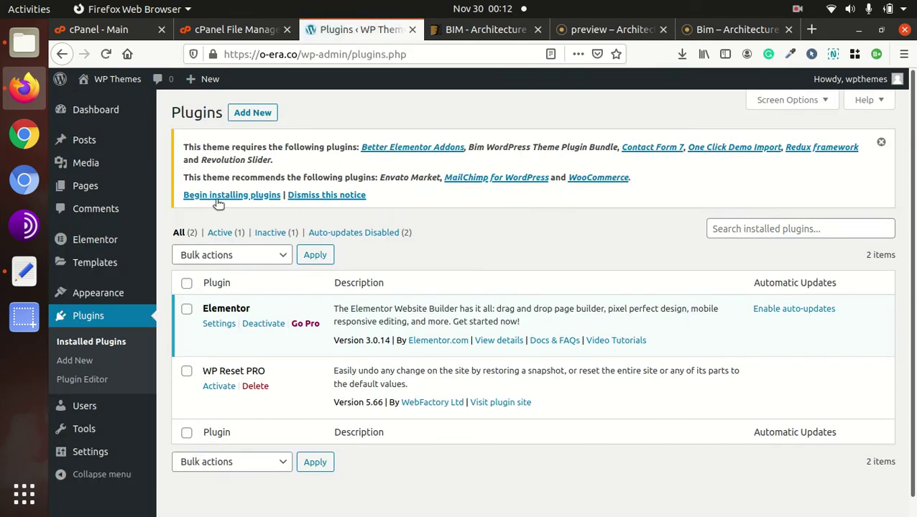
pyautogui.click(217, 196)
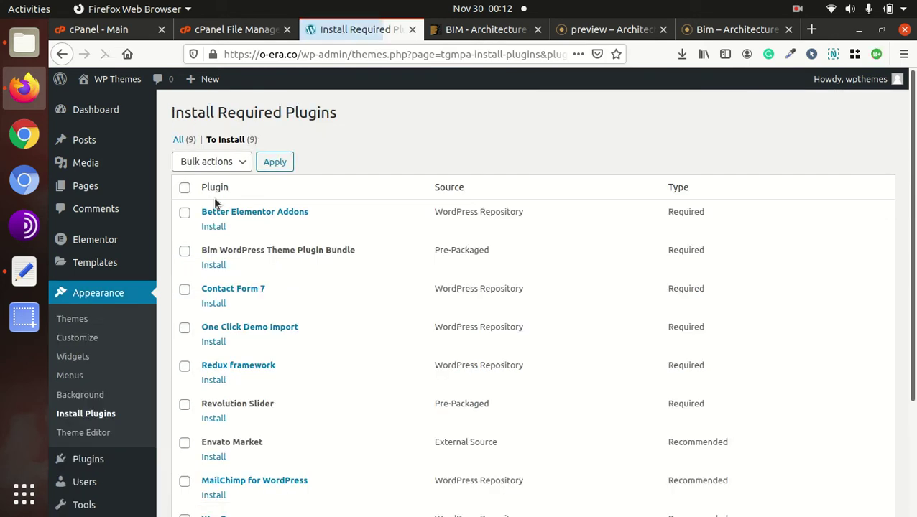
pyautogui.click(213, 227)
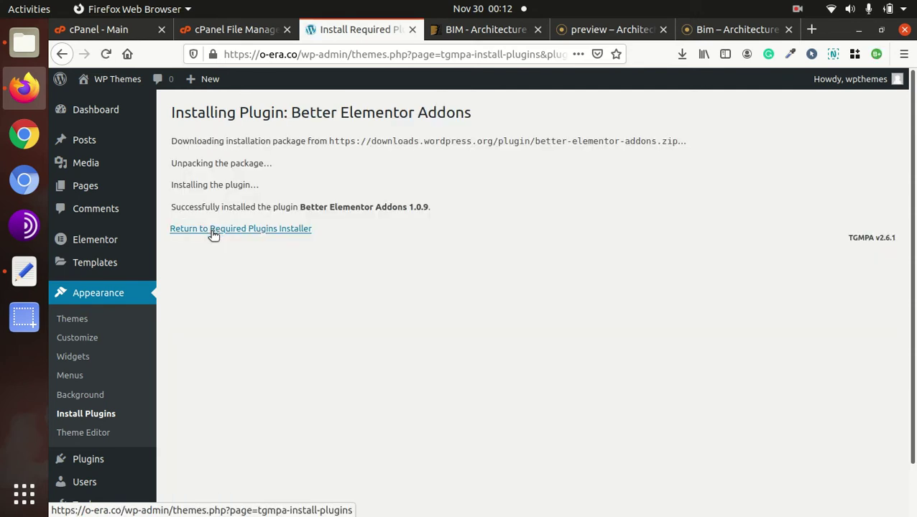
pyautogui.click(212, 228)
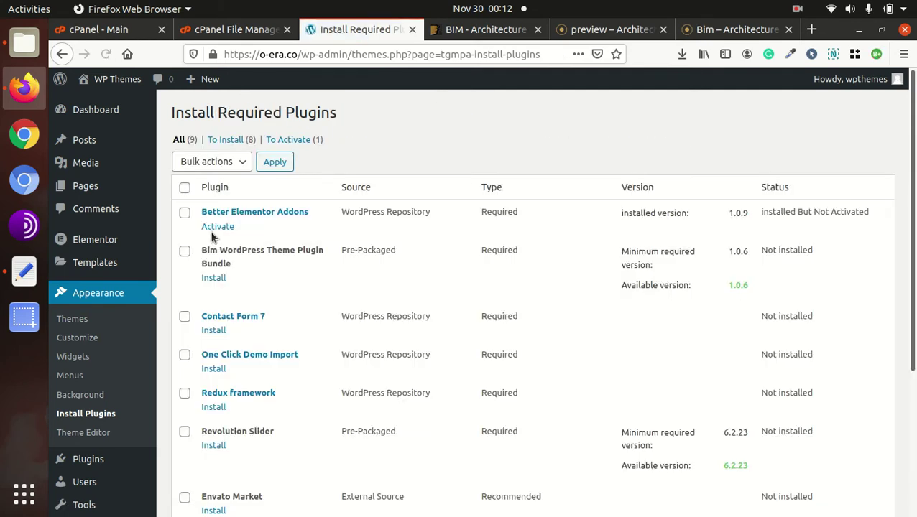
pyautogui.click(212, 228)
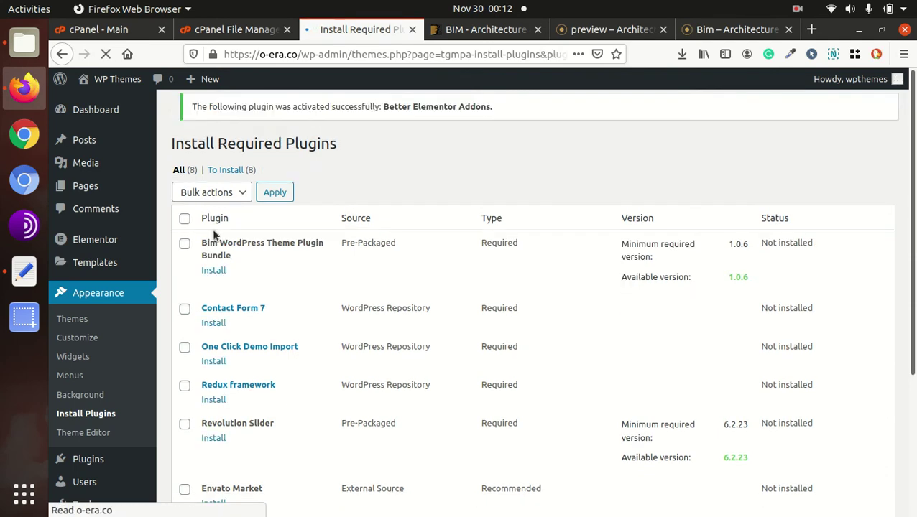
# - Install and activate the Bim WordPress Theme Plugin Bundle from the required plugins list
pyautogui.click(214, 280)
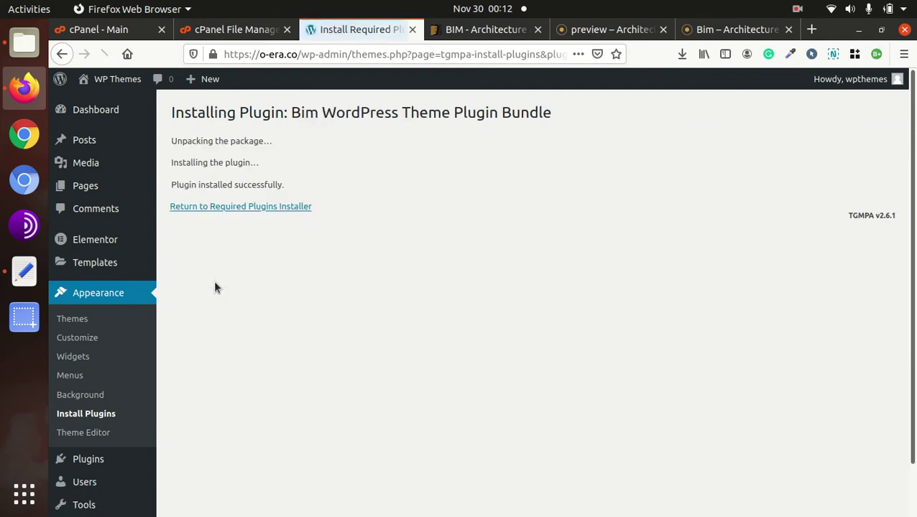
pyautogui.click(227, 208)
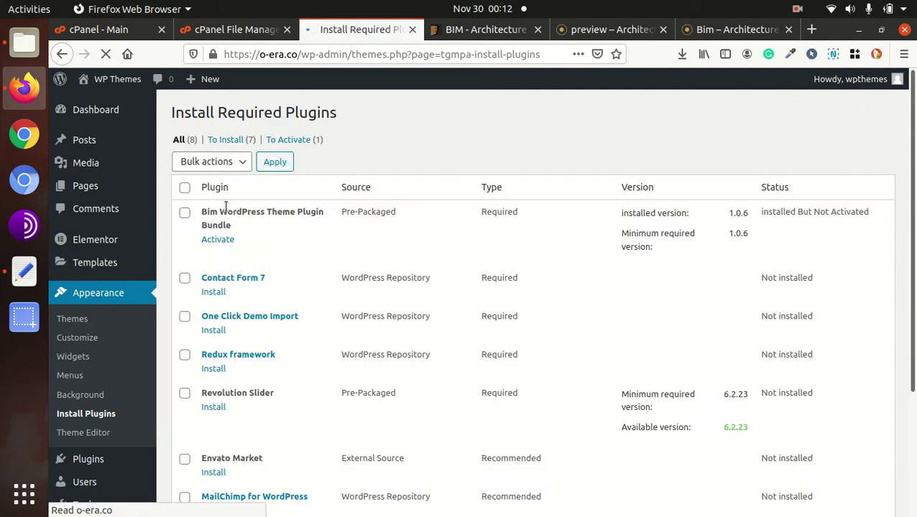
pyautogui.click(219, 240)
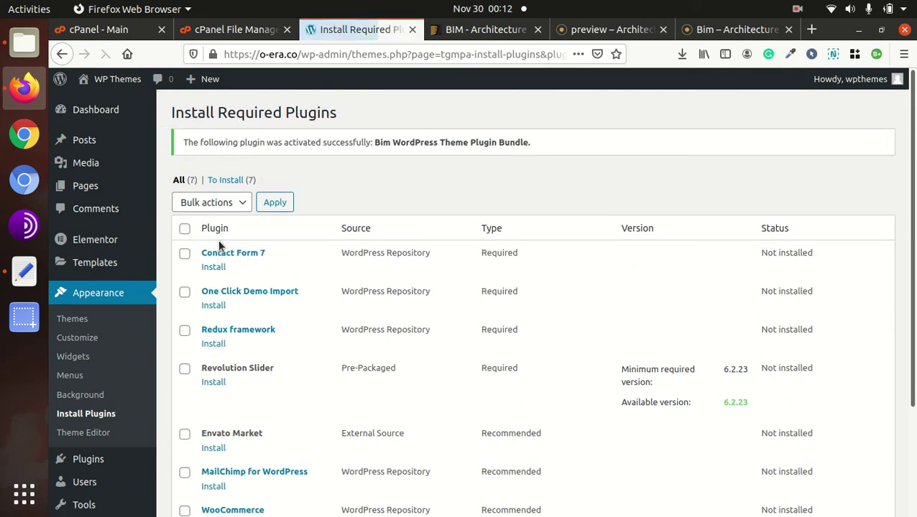
# - Install and activate Contact Form 7 from the required plugins list
pyautogui.click(209, 266)
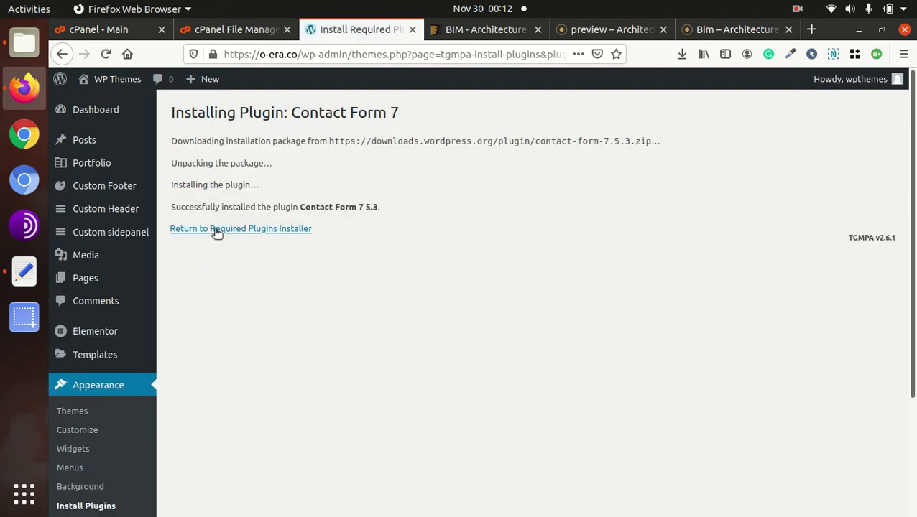
pyautogui.click(216, 230)
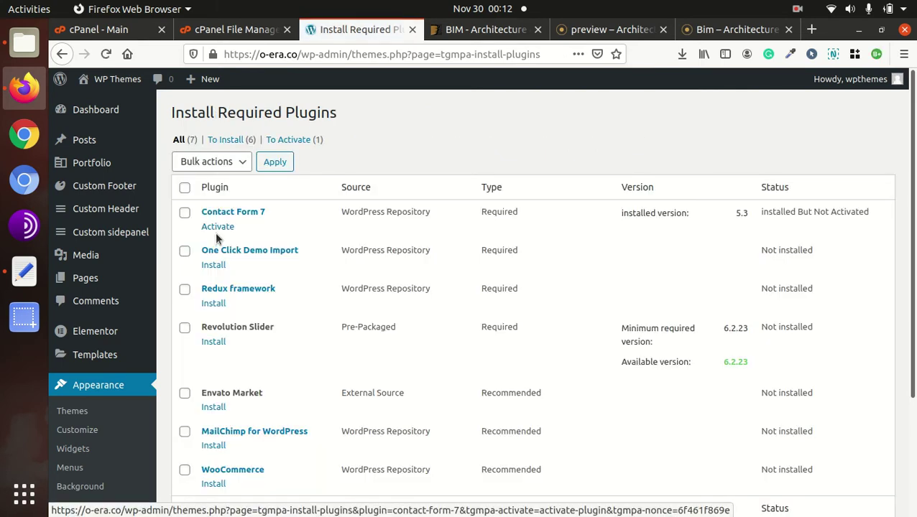
pyautogui.click(219, 227)
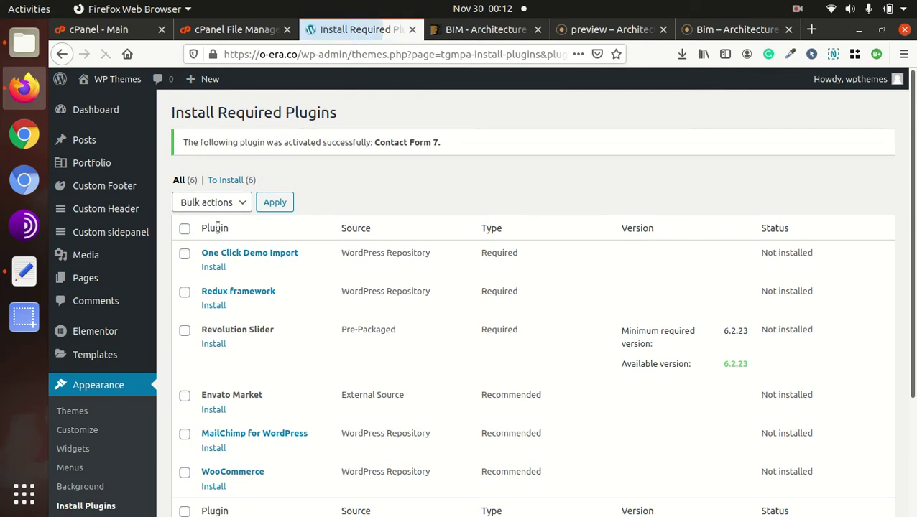
# - Install and activate One Click Demo Import from the required plugins list
pyautogui.click(213, 267)
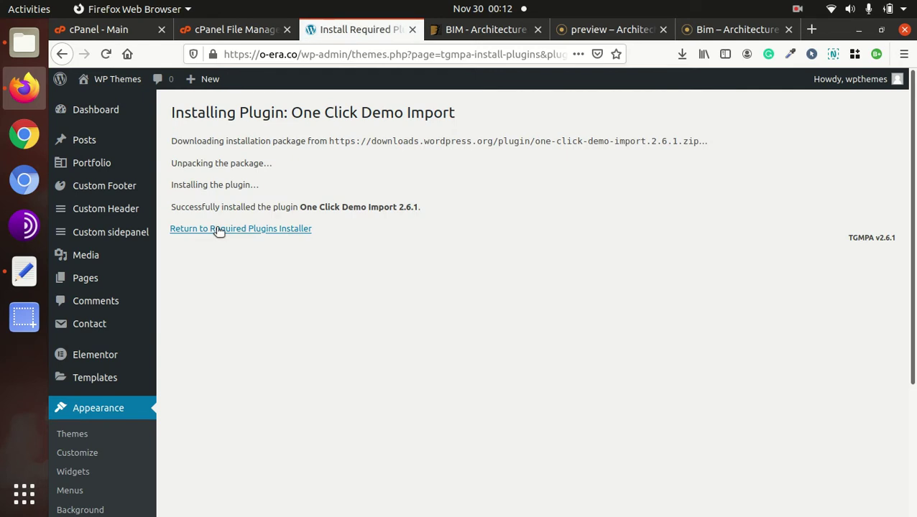
pyautogui.click(220, 230)
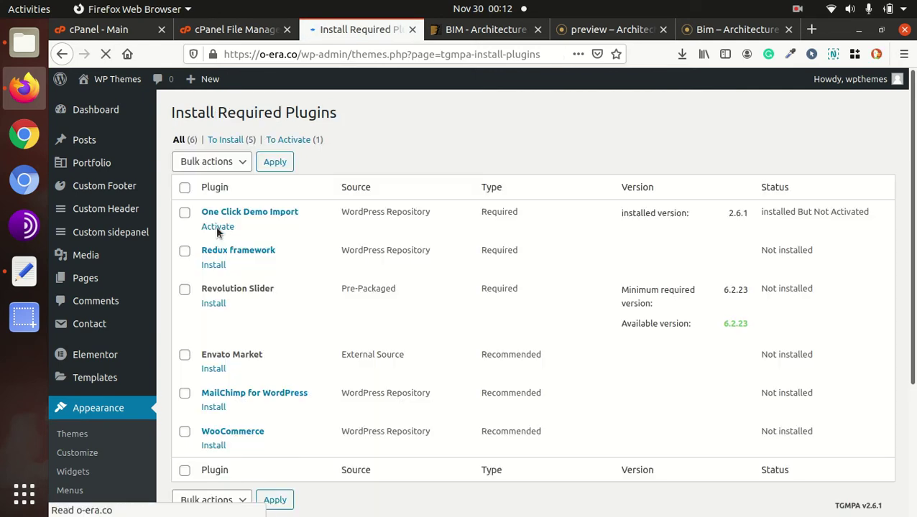
pyautogui.click(217, 228)
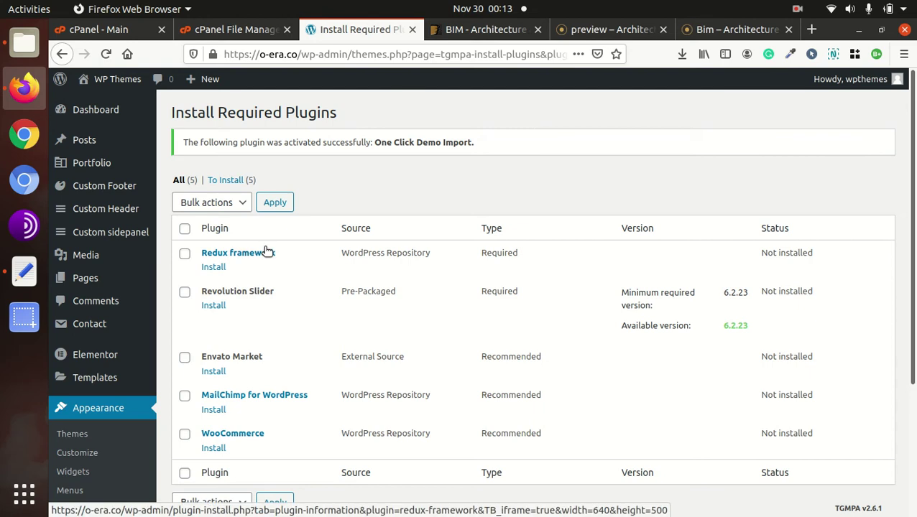
# - Install and activate Redux framework from the required plugins list
pyautogui.click(212, 268)
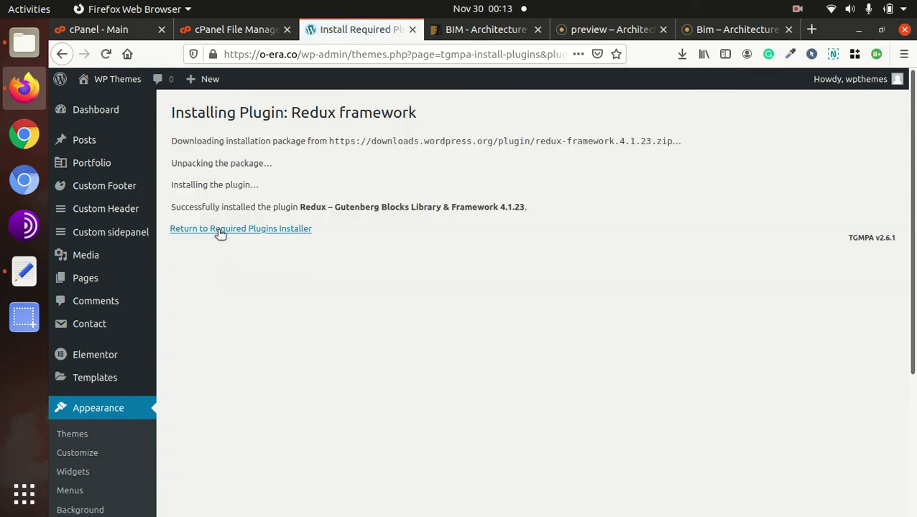
pyautogui.click(220, 229)
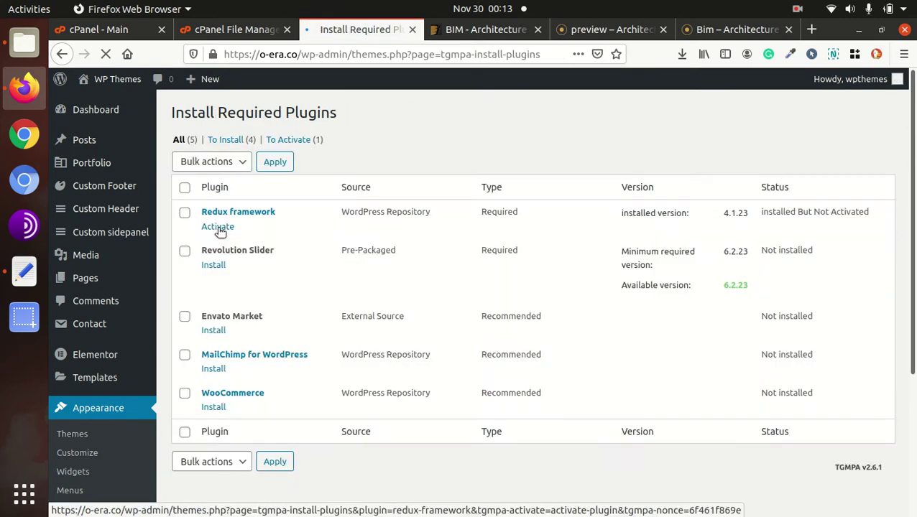
pyautogui.click(214, 228)
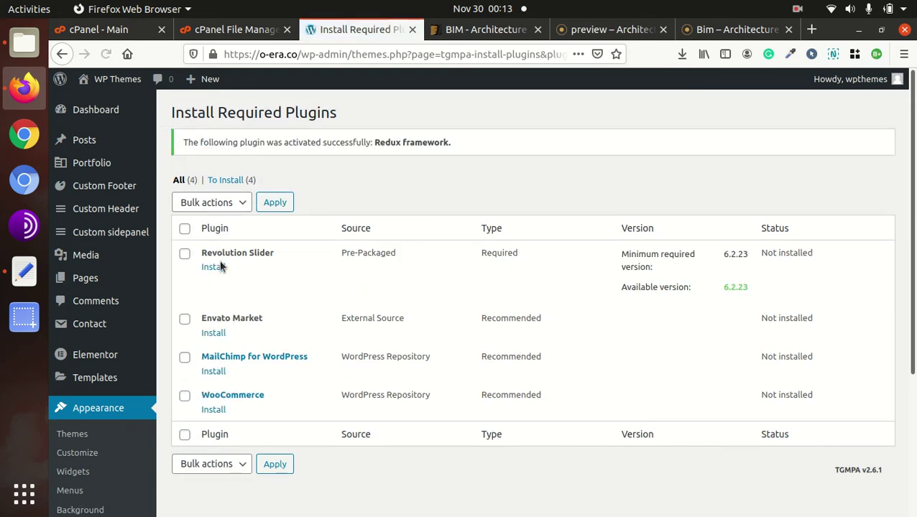
# - Install and activate the pre-packaged Revolution Slider from the required plugins list
pyautogui.click(219, 267)
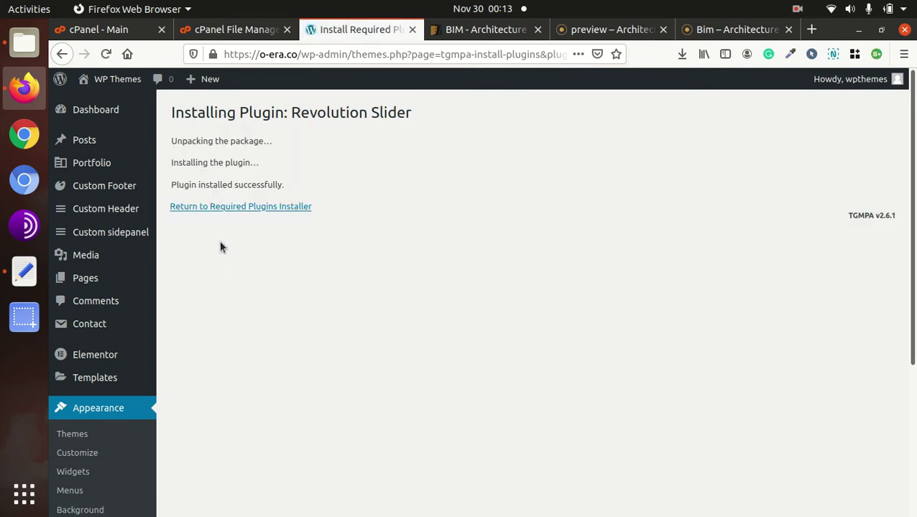
pyautogui.click(221, 207)
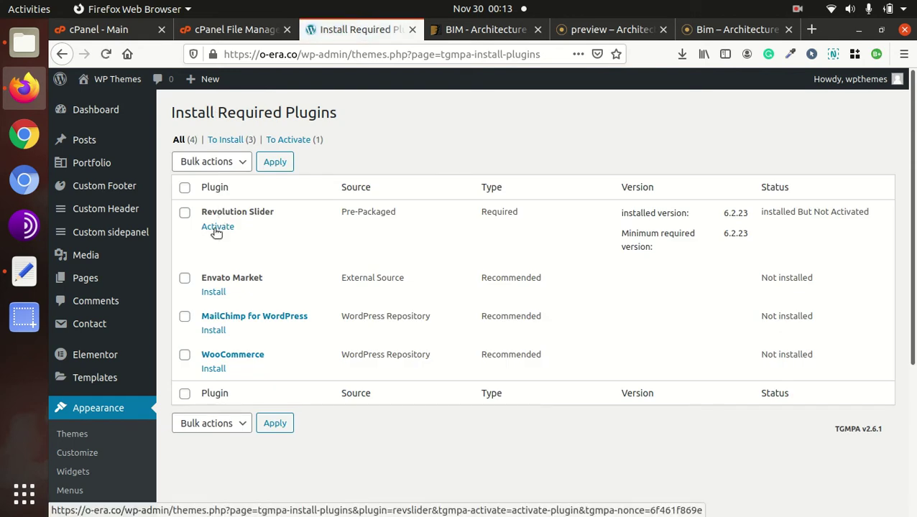
pyautogui.click(216, 229)
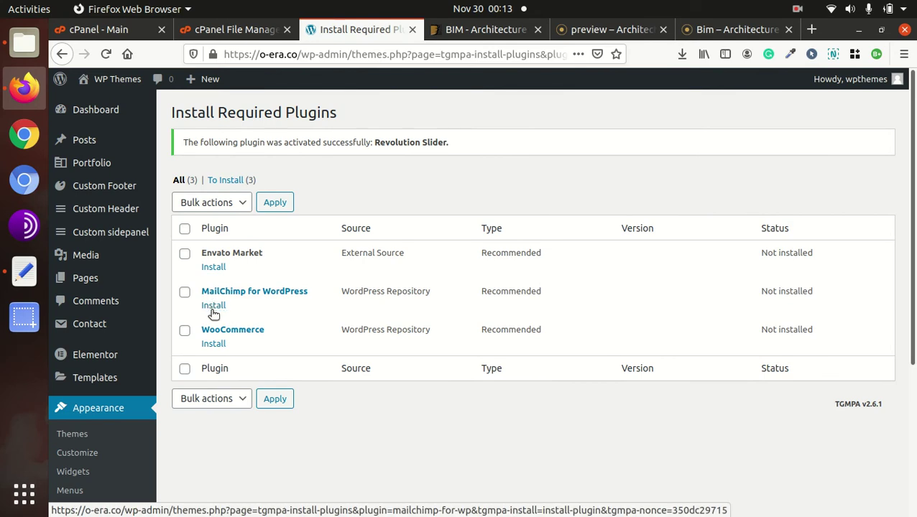
# - Install and activate the recommended MailChimp for WordPress plugin, skipping Envato Market
pyautogui.click(212, 306)
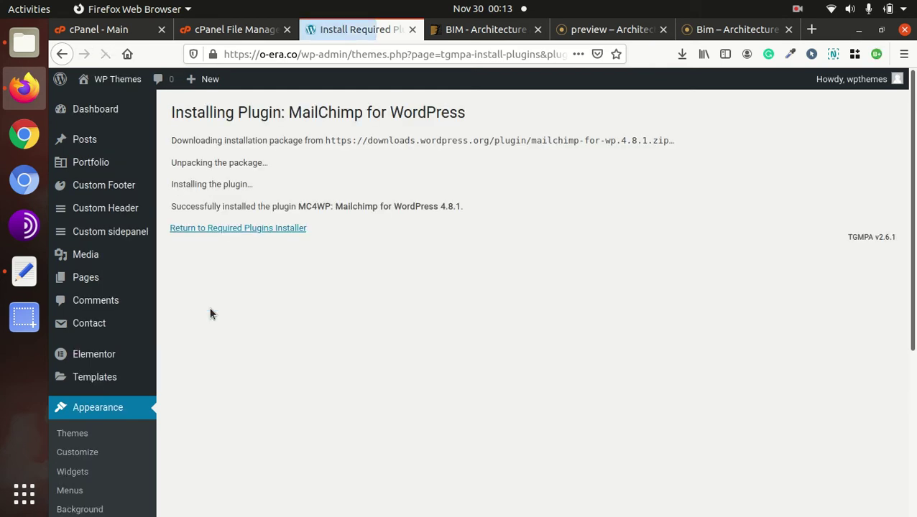
pyautogui.click(211, 227)
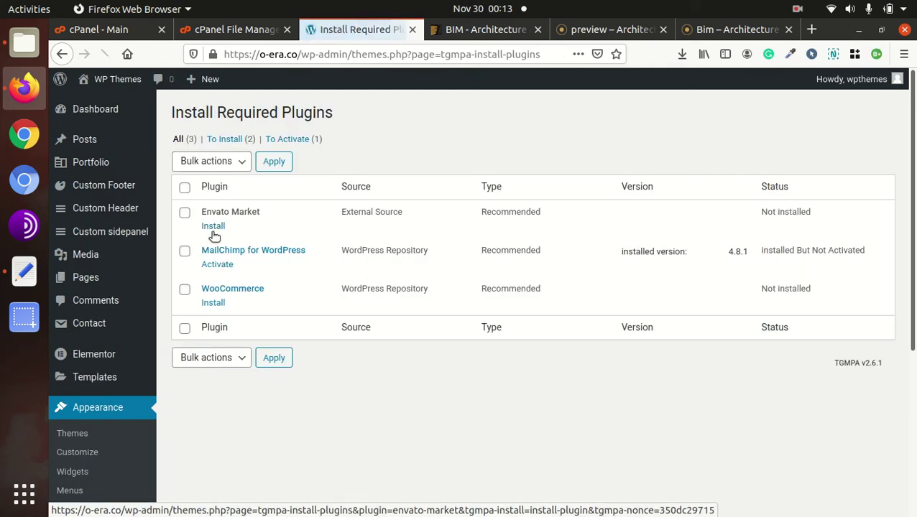
pyautogui.click(219, 265)
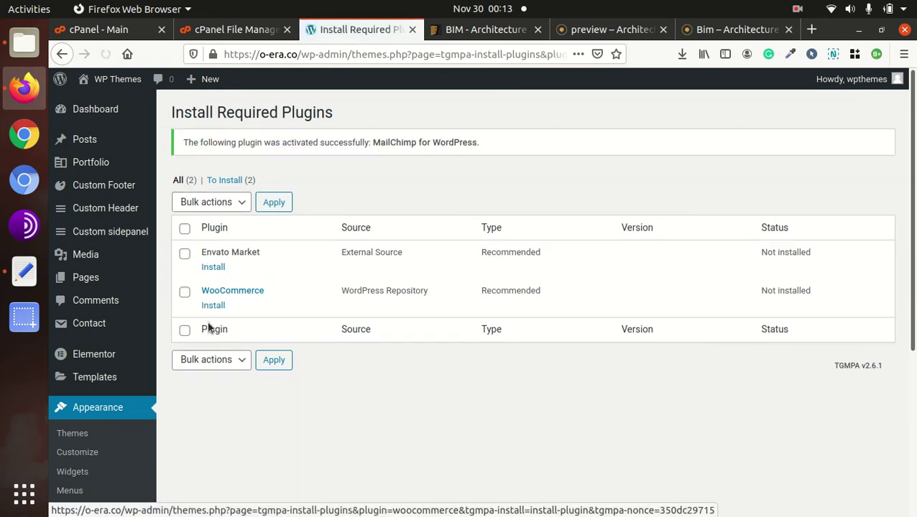
# - Install and activate WooCommerce from the plugins list, and reload the page to bring up its setup wizard
pyautogui.click(210, 307)
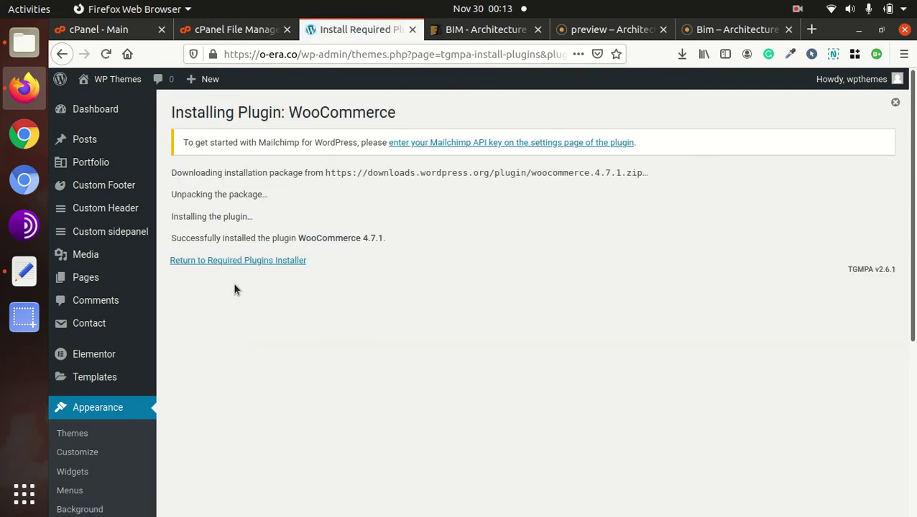
pyautogui.click(246, 265)
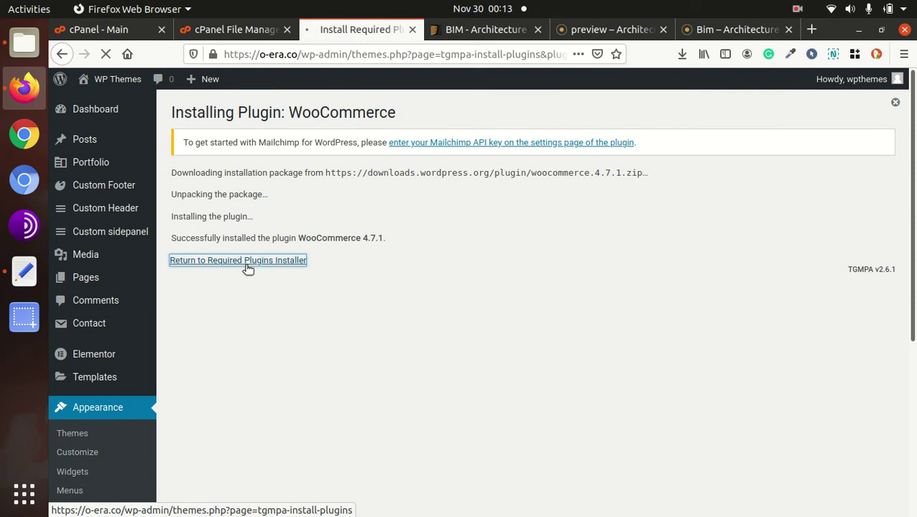
pyautogui.click(217, 305)
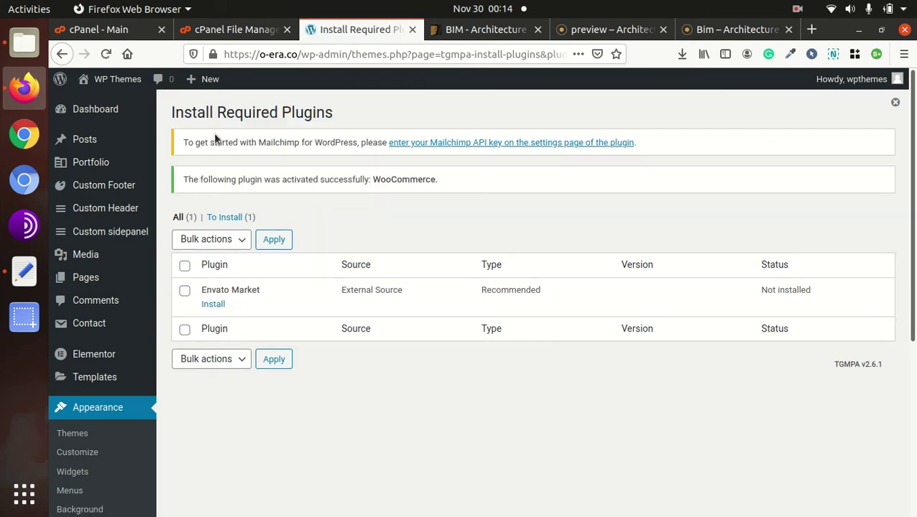
pyautogui.click(108, 57)
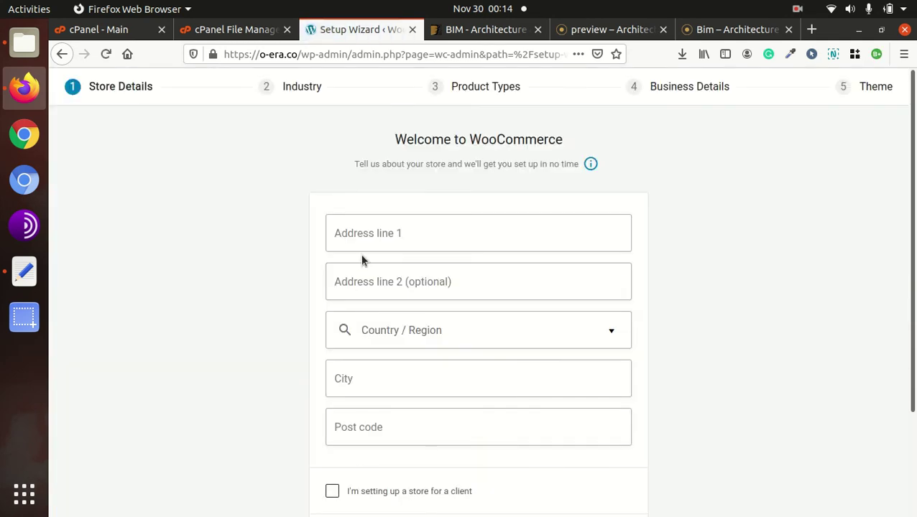
# - Fill in the store's address, city and post code with India — Andhra Pradesh as country/region, and submit the store details
pyautogui.click(361, 240)
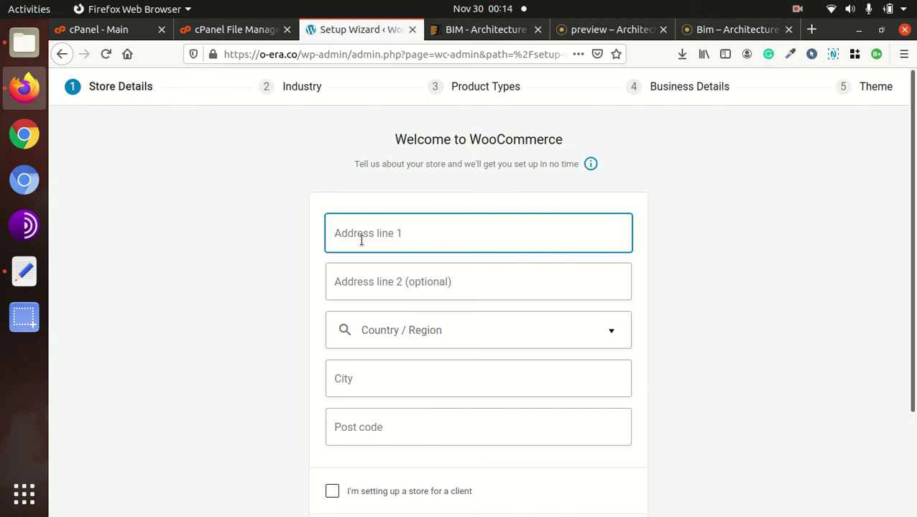
pyautogui.write('address')
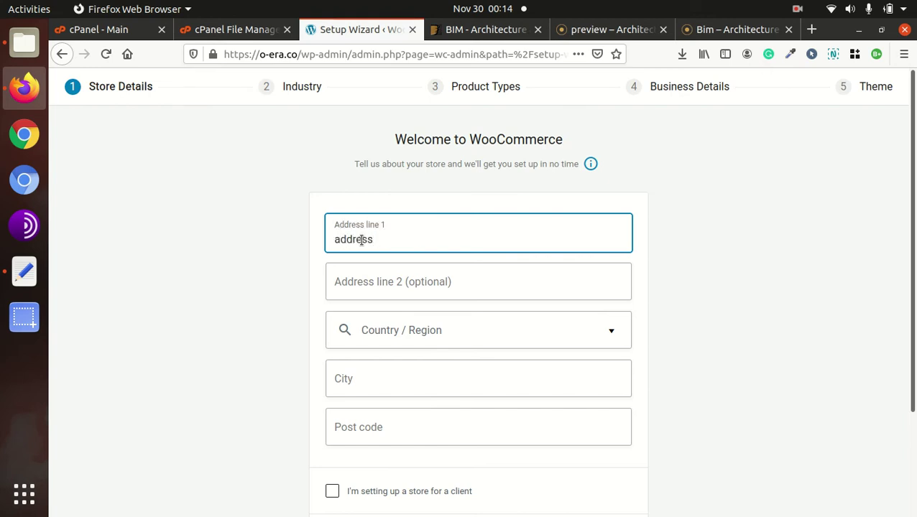
pyautogui.press('Tab')
pyautogui.press('Tab')
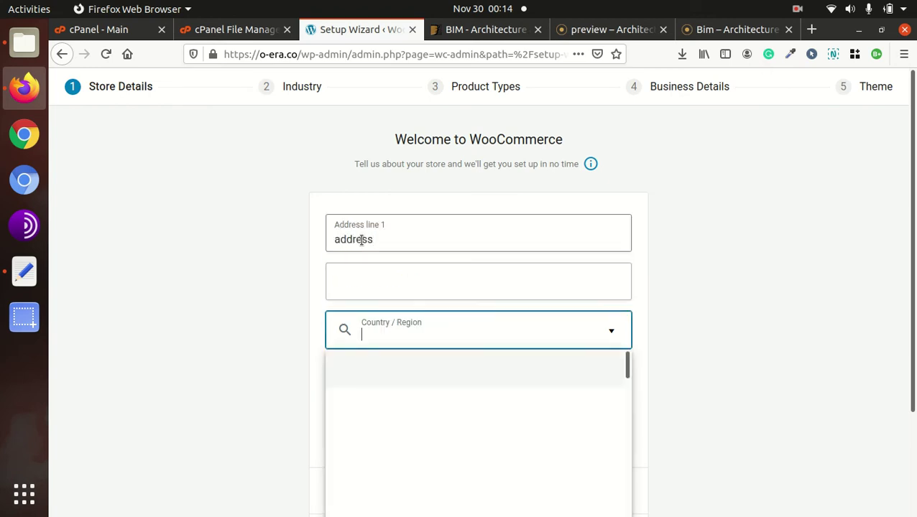
pyautogui.write('india')
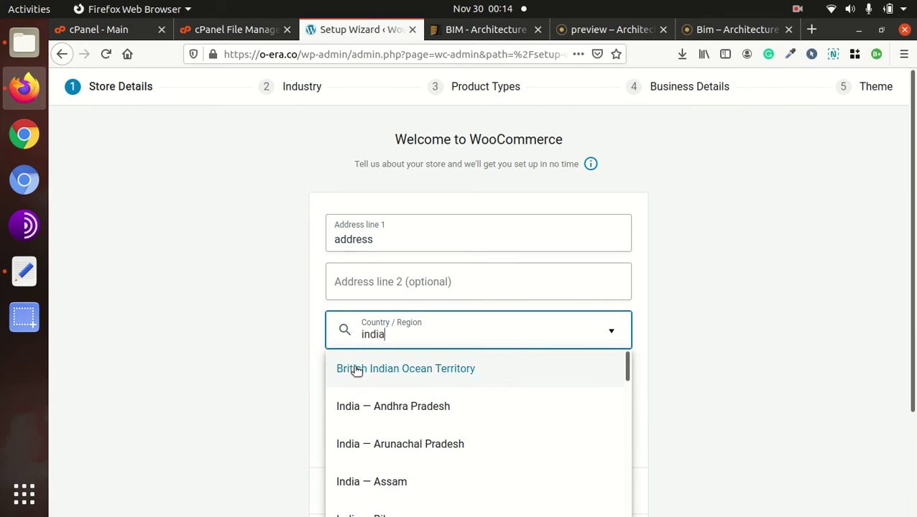
pyautogui.click(391, 410)
pyautogui.click(377, 388)
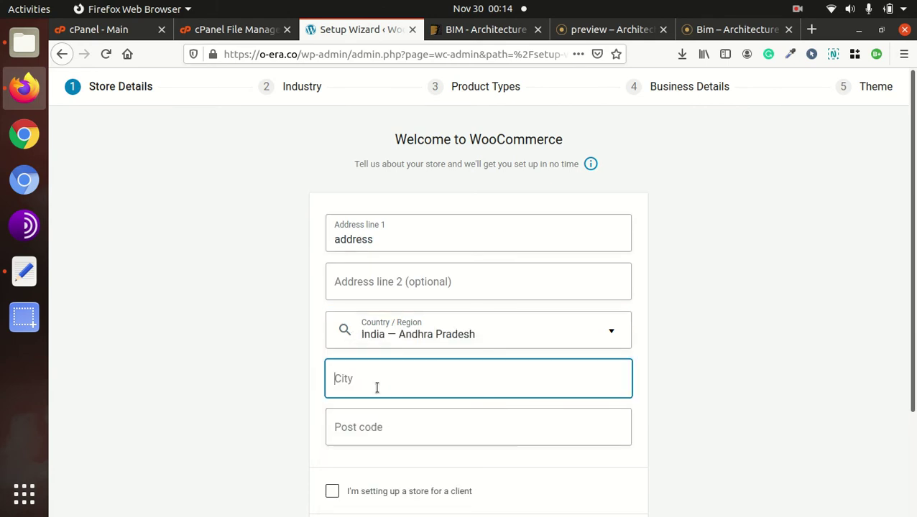
pyautogui.write('new city')
pyautogui.press('Tab')
pyautogui.write('12345')
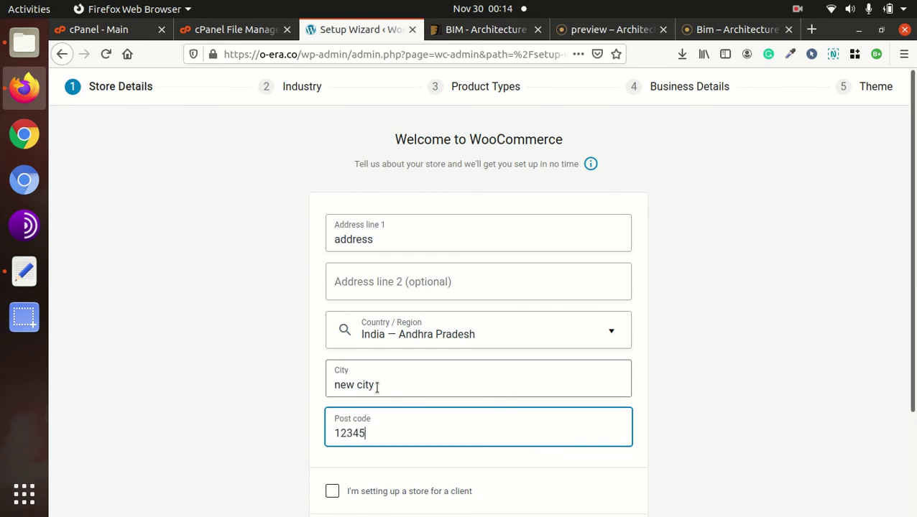
pyautogui.scroll(-3, 388, 431)
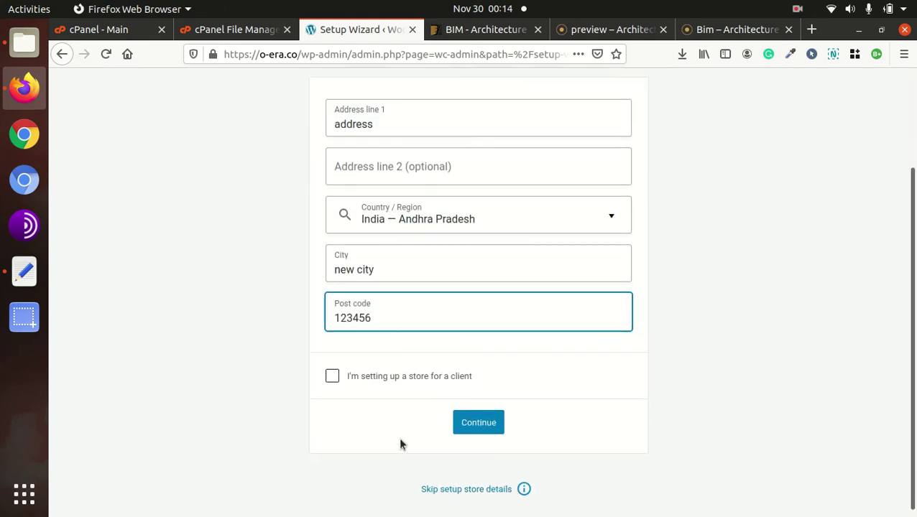
pyautogui.click(475, 426)
pyautogui.click(635, 331)
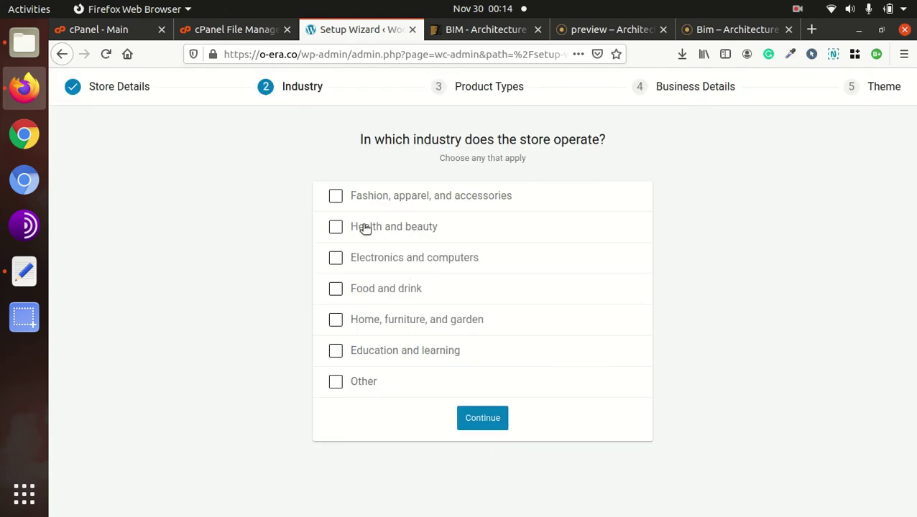
# - Choose "Fashion, apparel, and accessories" as the store's industry, and continue with Physical products as the product type
pyautogui.click(334, 195)
pyautogui.click(479, 422)
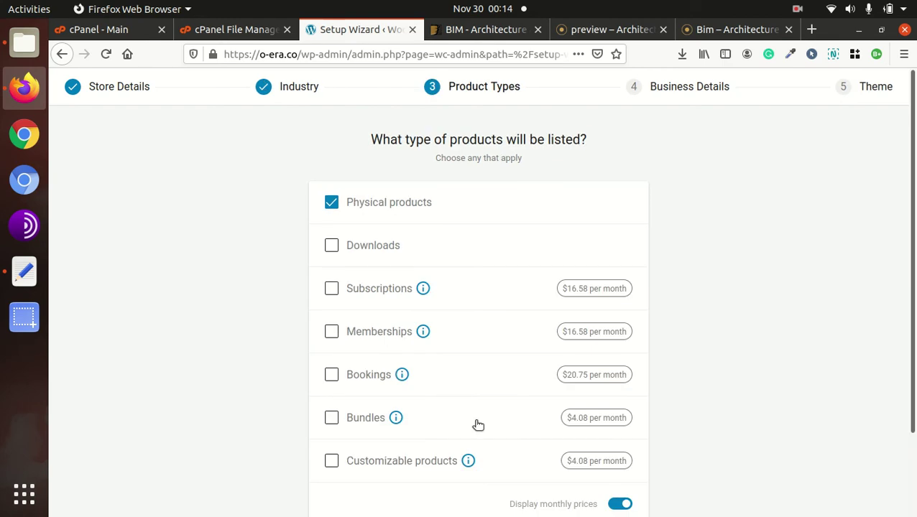
pyautogui.scroll(-2, 360, 315)
pyautogui.click(487, 457)
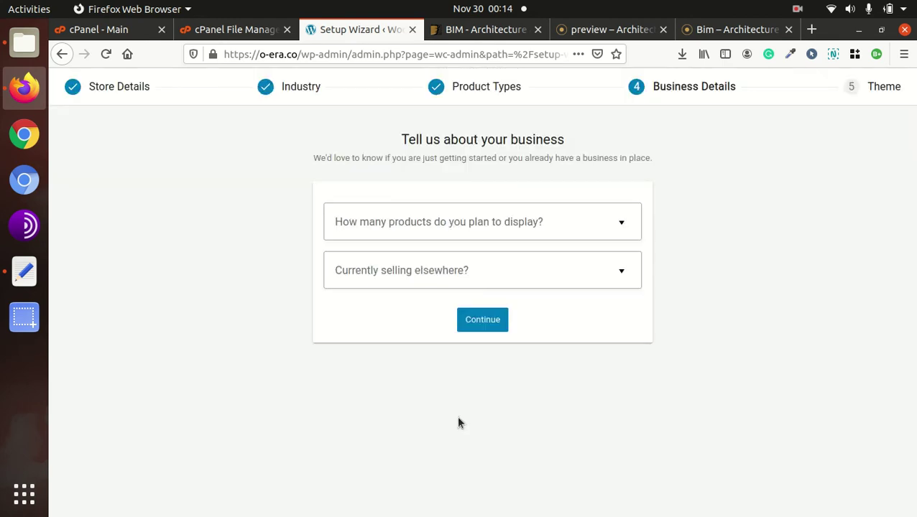
# - Submit the business details with 101 - 1,000 products, not selling elsewhere, and the Facebook, Mailchimp and Google Ads extensions switched off
pyautogui.click(528, 228)
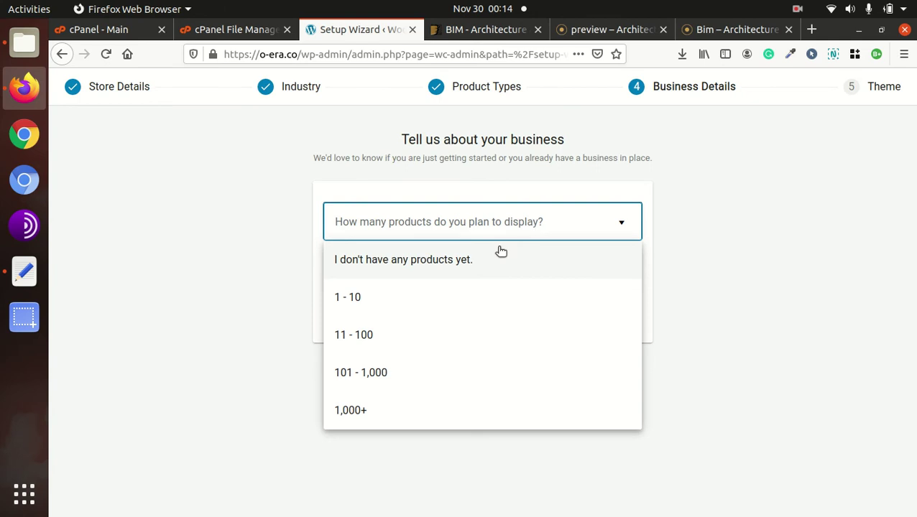
pyautogui.click(372, 374)
pyautogui.click(482, 279)
pyautogui.click(436, 311)
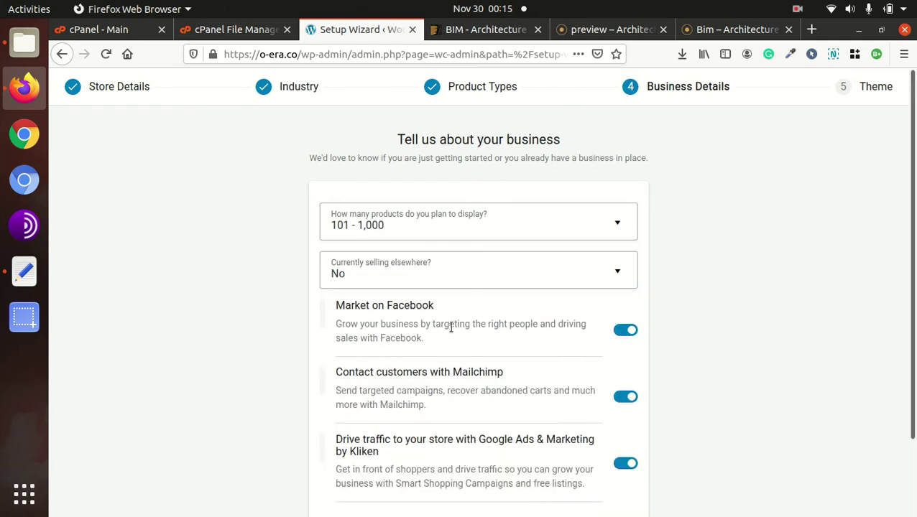
pyautogui.click(618, 332)
pyautogui.click(625, 397)
pyautogui.click(625, 463)
pyautogui.scroll(-2, 546, 420)
pyautogui.click(484, 478)
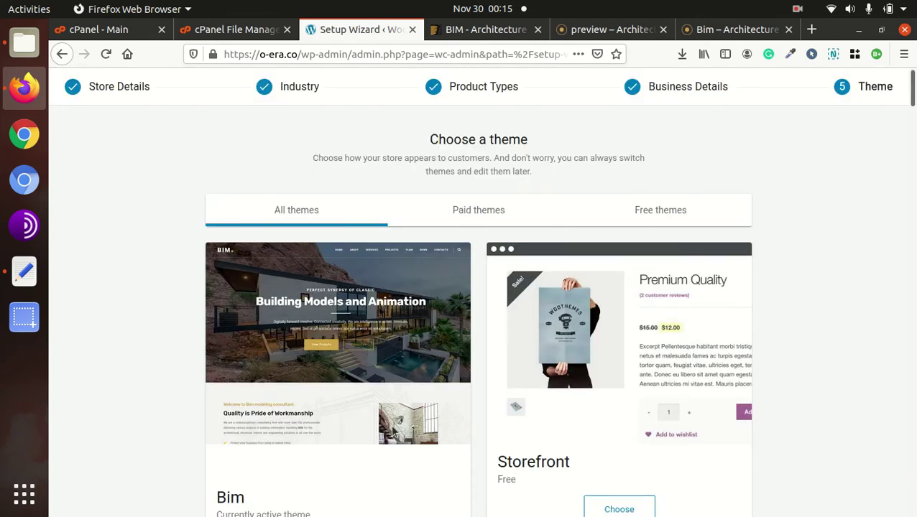
# - Finish the store setup with the active Bim theme, declining Jetpack and WooCommerce Shipping & Tax and dismissing the welcome message
pyautogui.scroll(-3, 374, 388)
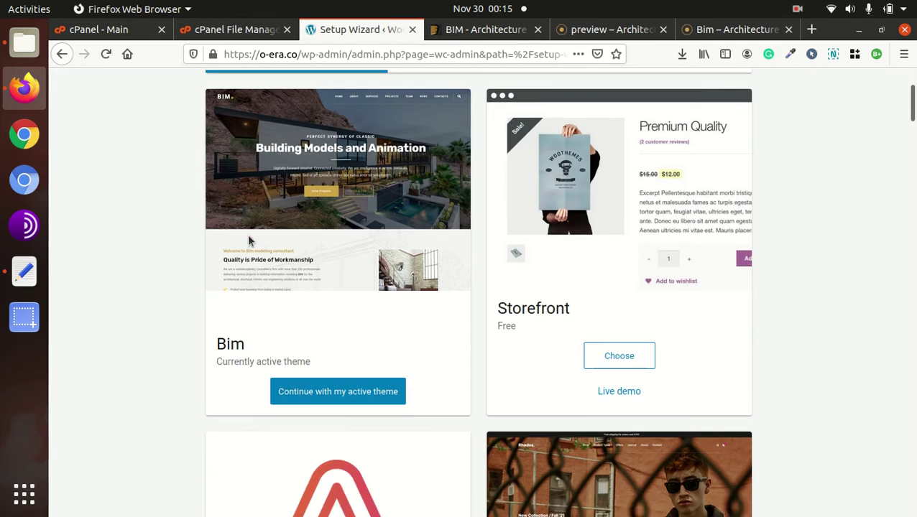
pyautogui.click(317, 397)
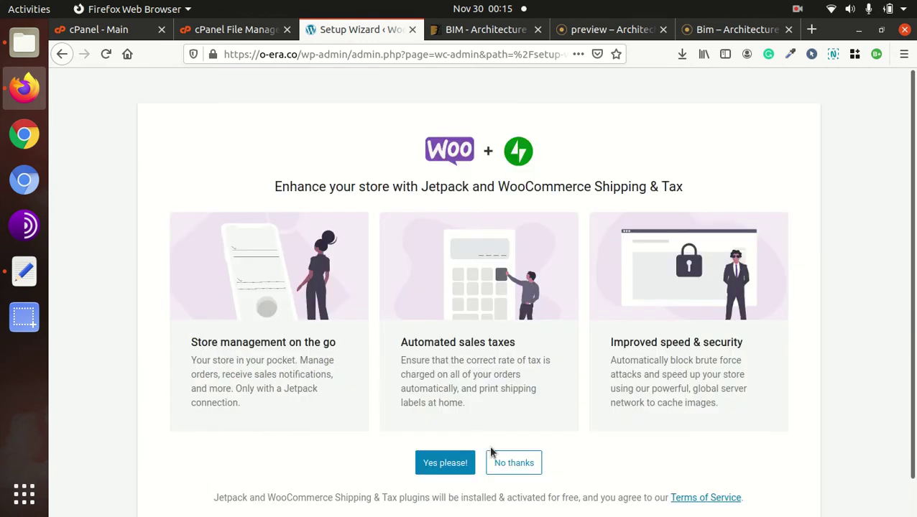
pyautogui.click(505, 463)
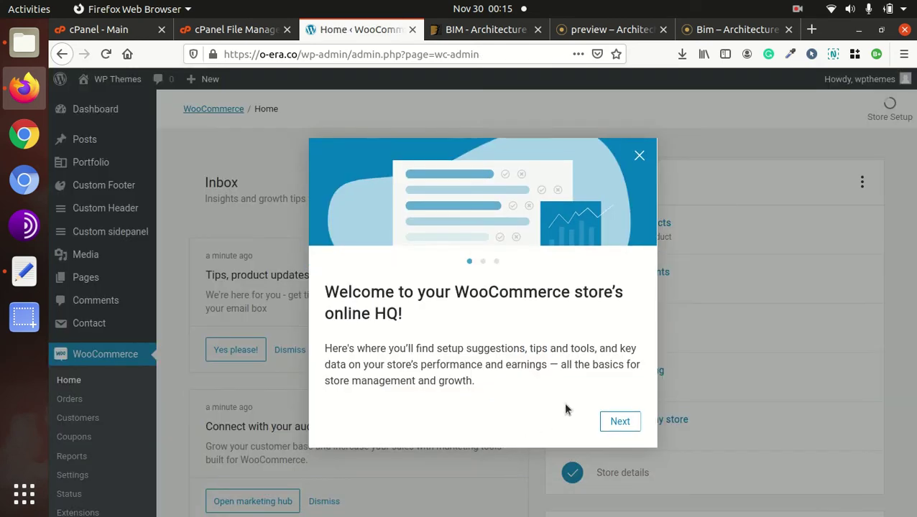
pyautogui.click(640, 155)
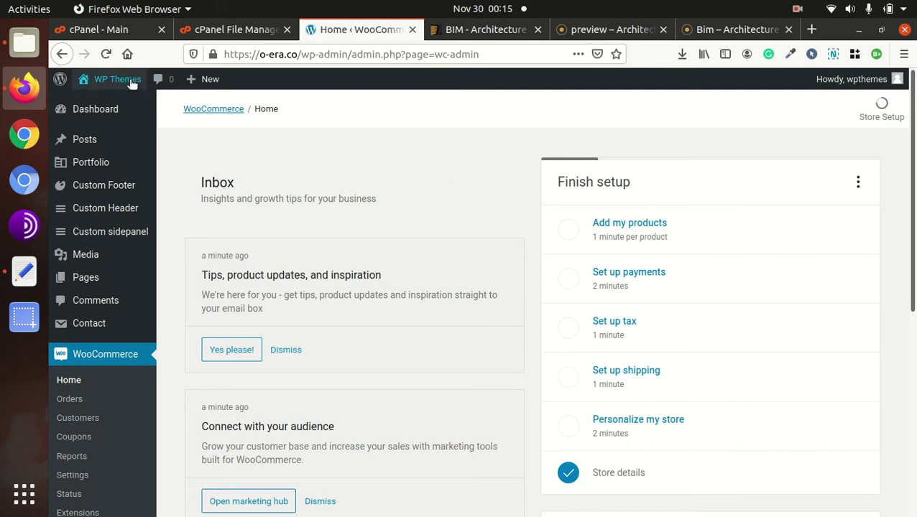
# - Open the site's front end in a separate browser tab and view its home page
pyautogui.moveTo(115, 79)
pyautogui.middleClick(103, 105)
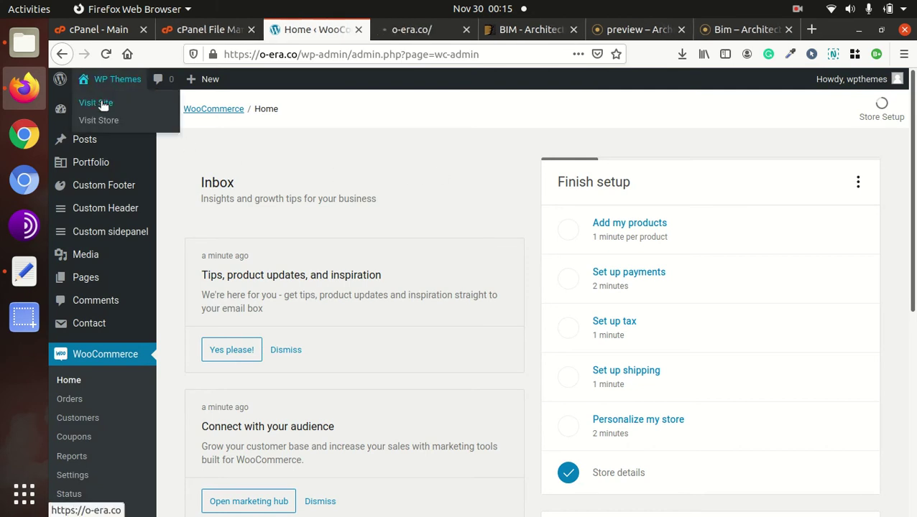
pyautogui.click(403, 30)
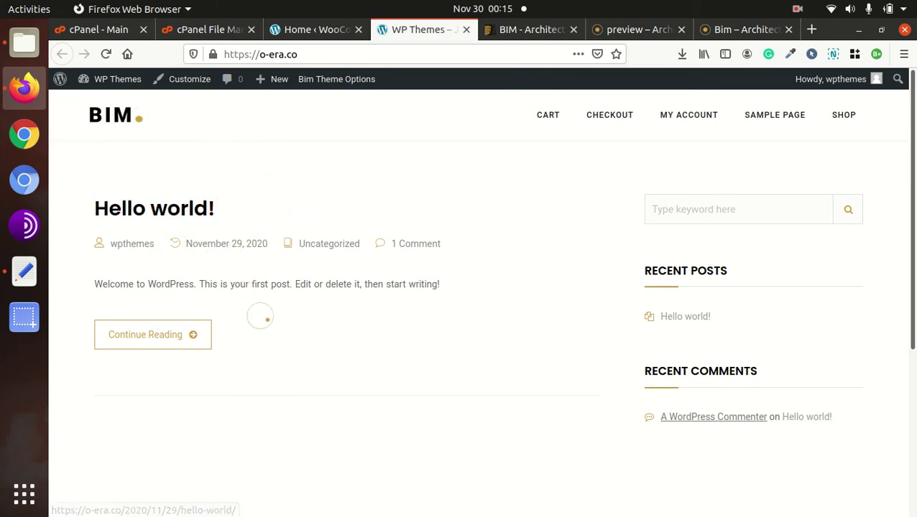
# - Return to the WordPress dashboard and open the Import Demo Data page of the theme
pyautogui.click(310, 33)
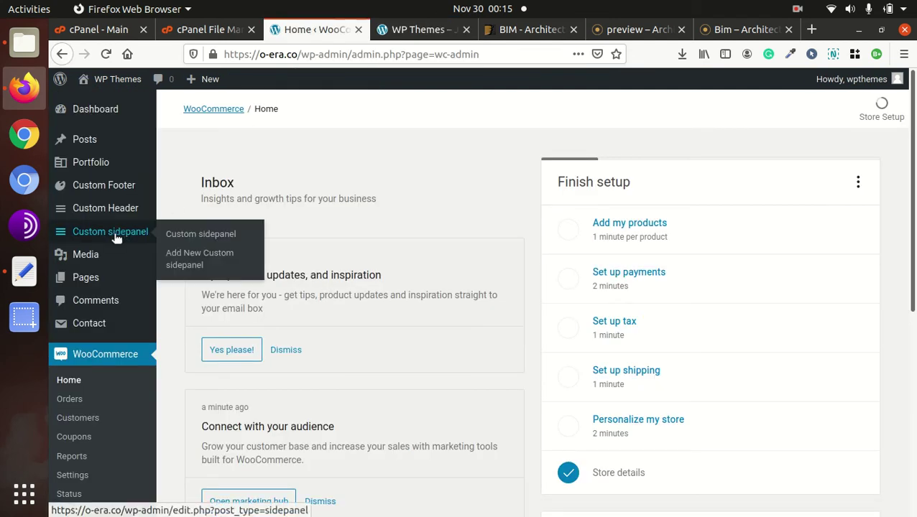
pyautogui.scroll(-3, 180, 219)
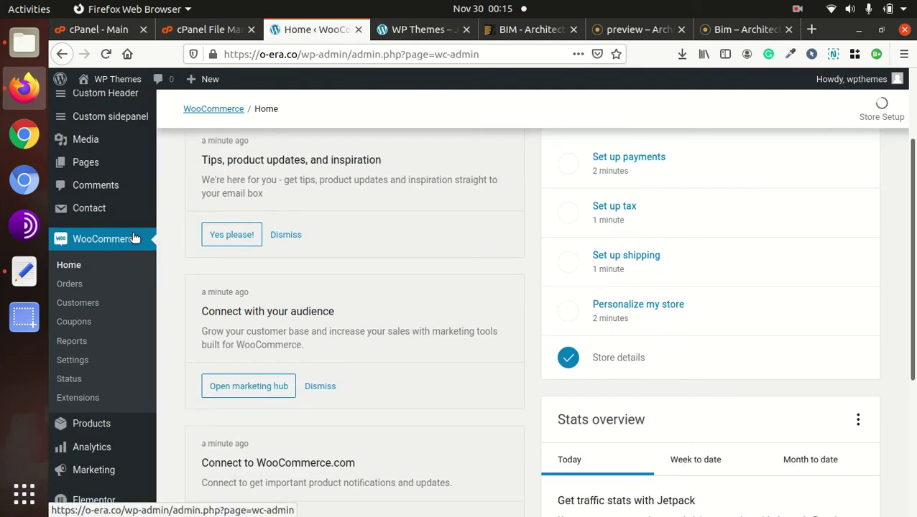
pyautogui.scroll(-3, 134, 239)
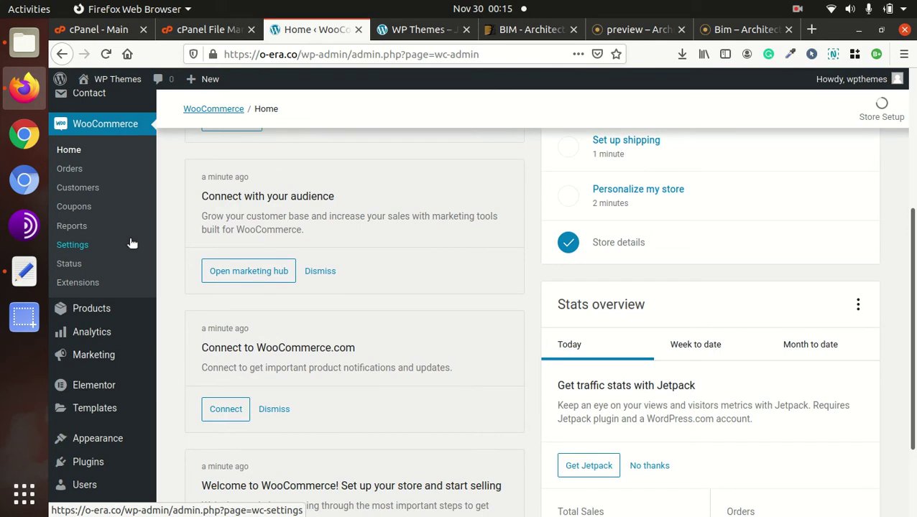
pyautogui.scroll(6, 131, 243)
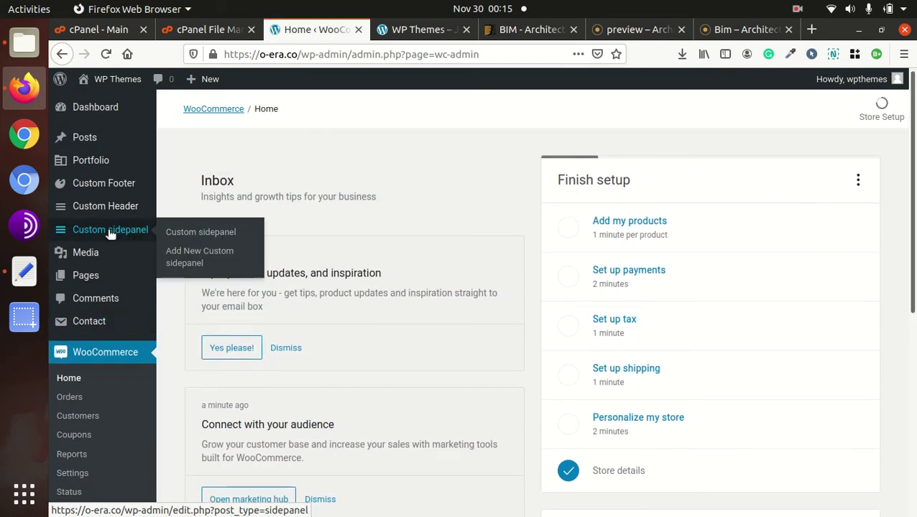
pyautogui.scroll(-3, 111, 235)
pyautogui.scroll(-5, 109, 235)
pyautogui.scroll(-2, 106, 317)
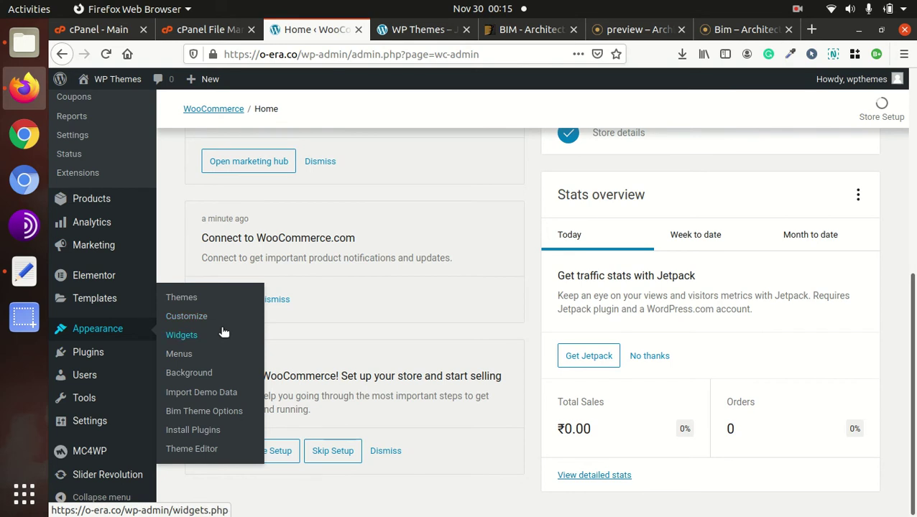
pyautogui.click(196, 393)
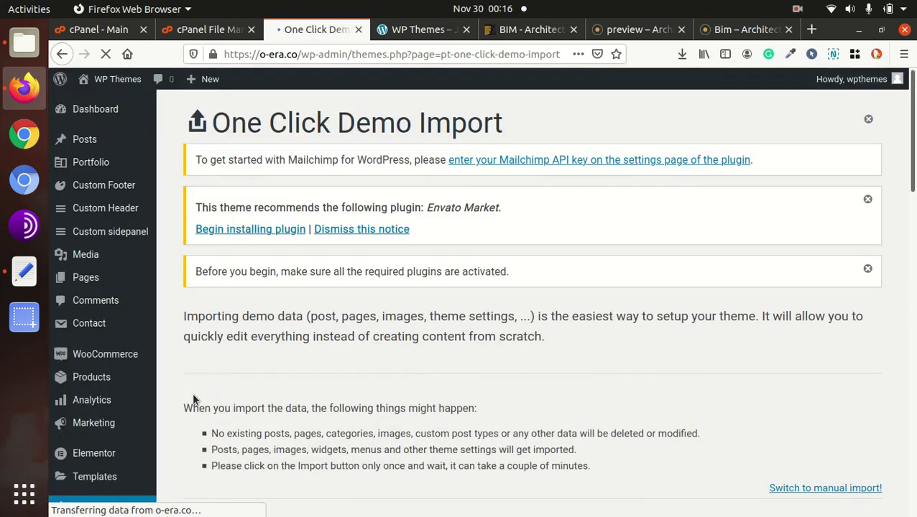
# - Look through the demos offered for import, from 1-Architecture Demo to the last one in the list
pyautogui.scroll(-4, 240, 332)
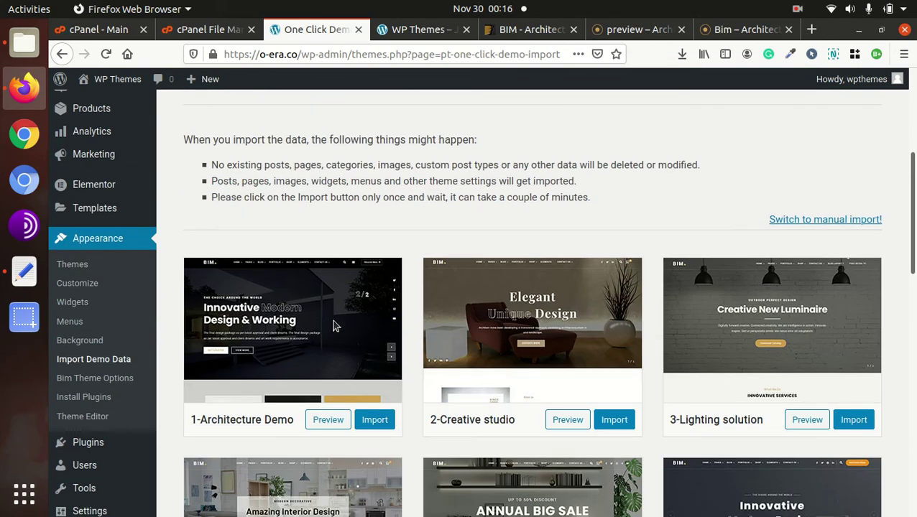
pyautogui.scroll(-2, 355, 321)
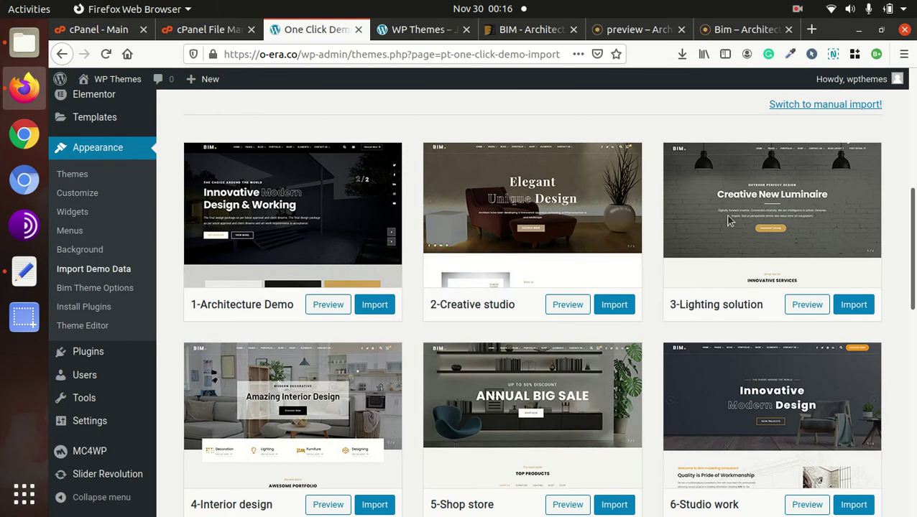
pyautogui.scroll(-1, 327, 244)
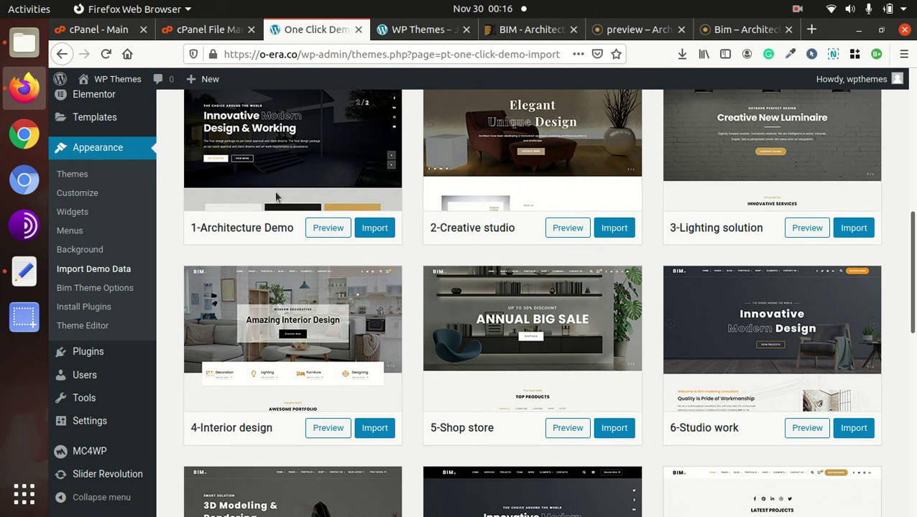
pyautogui.scroll(-2, 438, 337)
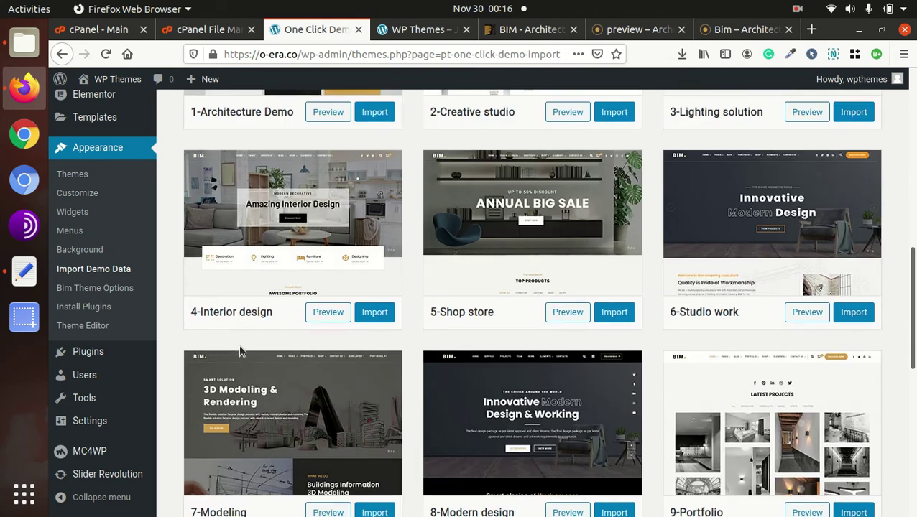
pyautogui.scroll(-3, 459, 302)
pyautogui.scroll(-1, 757, 283)
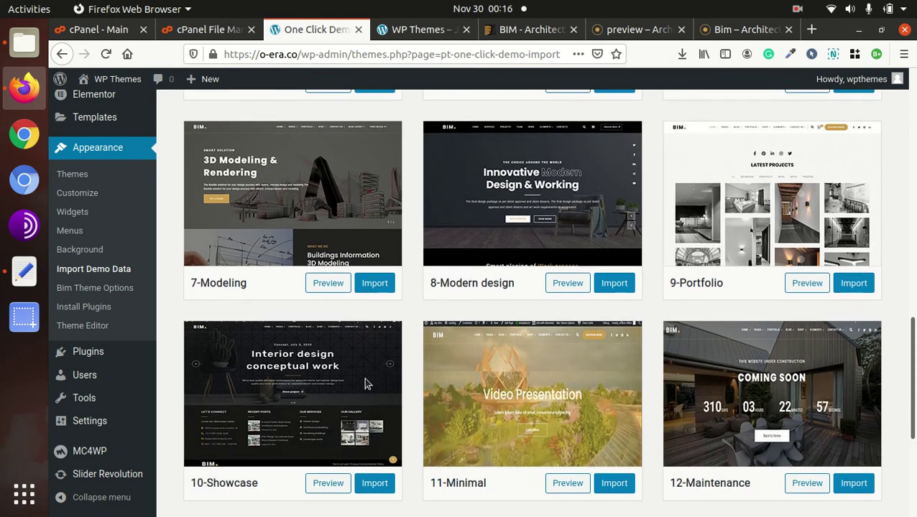
pyautogui.scroll(-4, 592, 390)
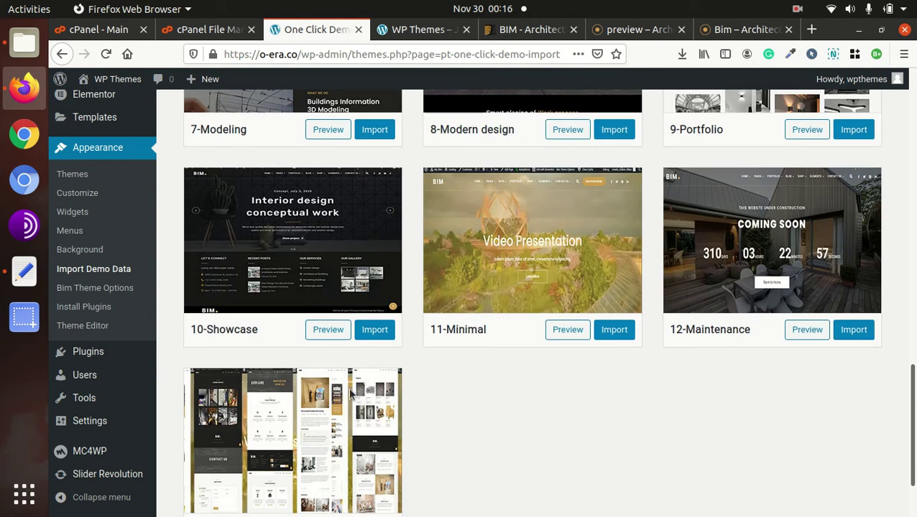
pyautogui.scroll(12, 256, 379)
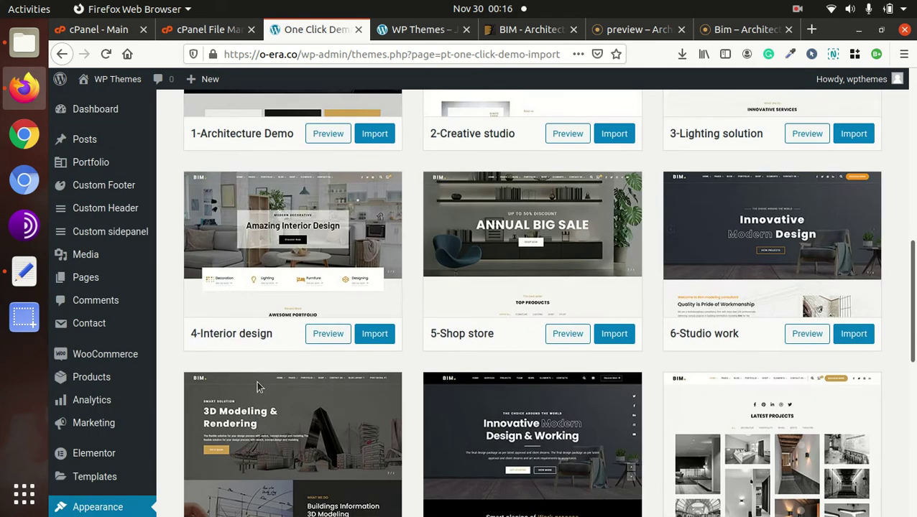
pyautogui.scroll(1, 258, 387)
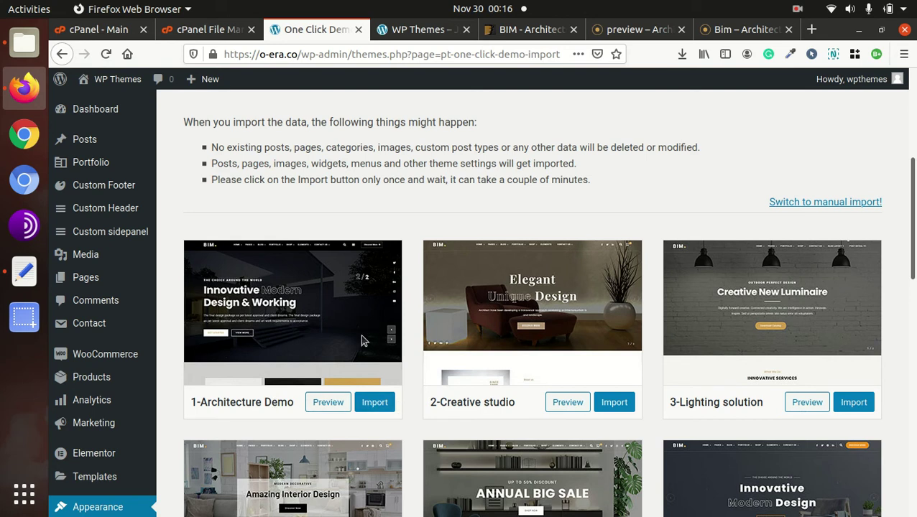
# - Import the 1-Architecture Demo and confirm the import
pyautogui.click(372, 403)
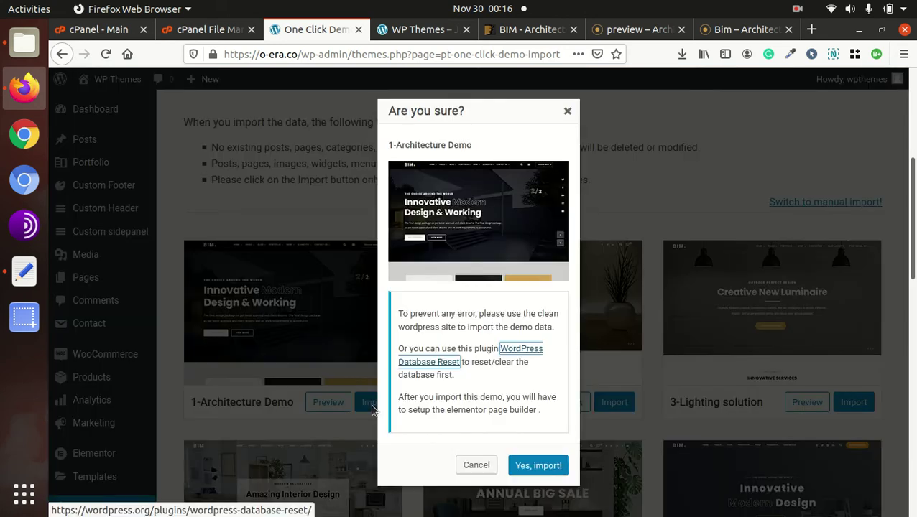
pyautogui.click(540, 467)
pyautogui.scroll(-3, 468, 408)
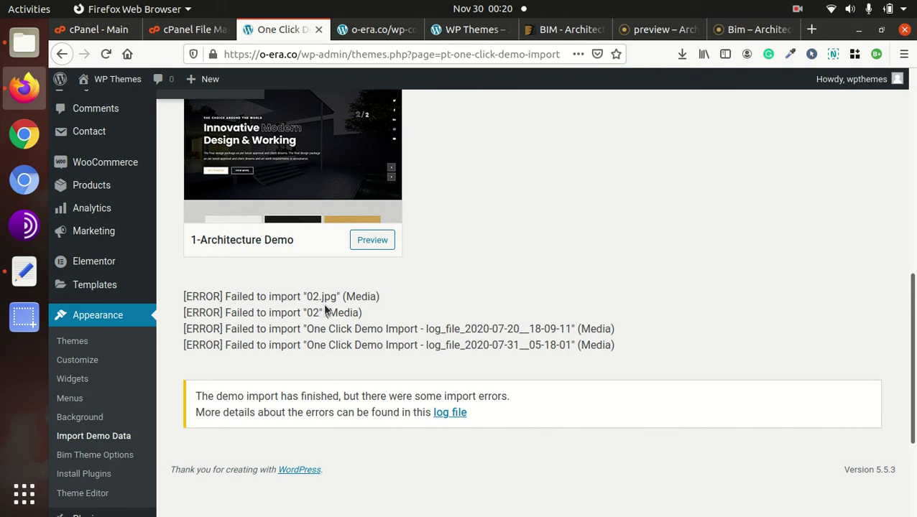
# - Review the demo import's error messages, and briefly open the 1-Architecture Demo preview before closing it
pyautogui.moveTo(307, 297); pyautogui.dragTo(591, 329)
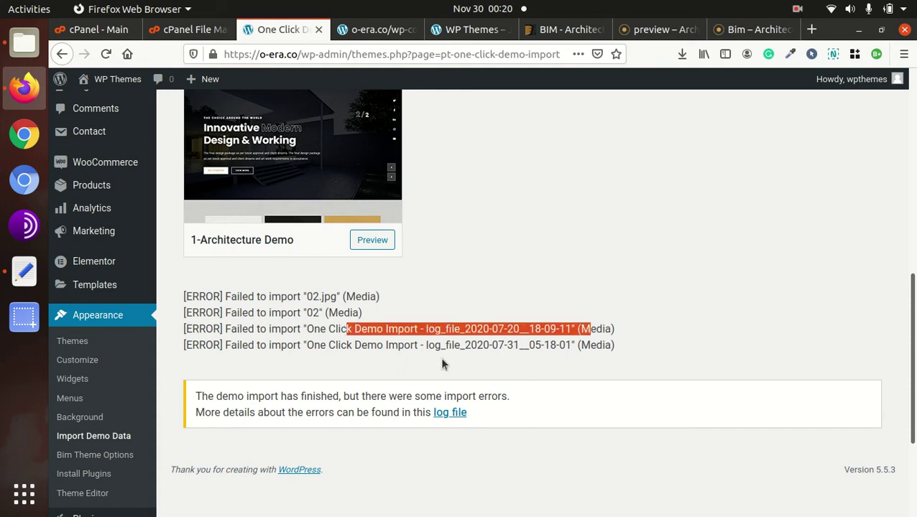
pyautogui.click(434, 294)
pyautogui.scroll(4, 370, 304)
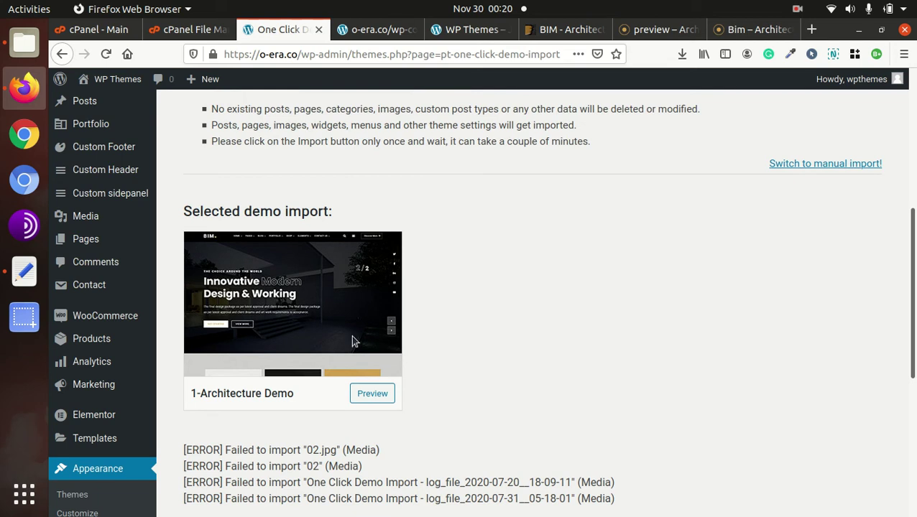
pyautogui.click(370, 395)
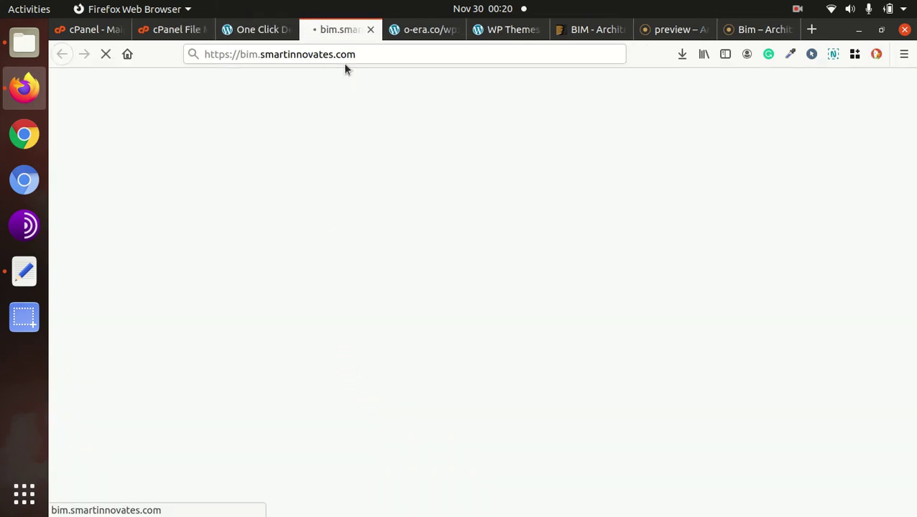
pyautogui.click(370, 30)
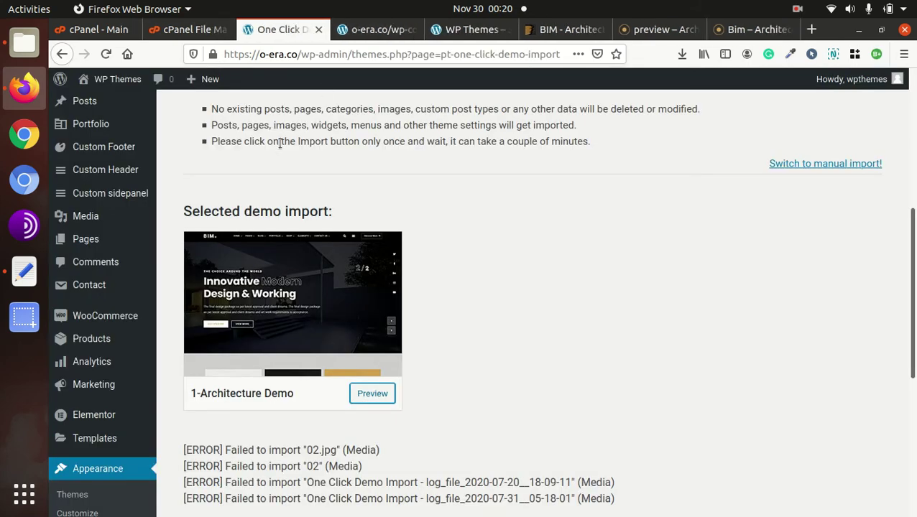
# - Open the site's front end in a new browser tab, close the import log tab, and view the home page
pyautogui.moveTo(119, 86)
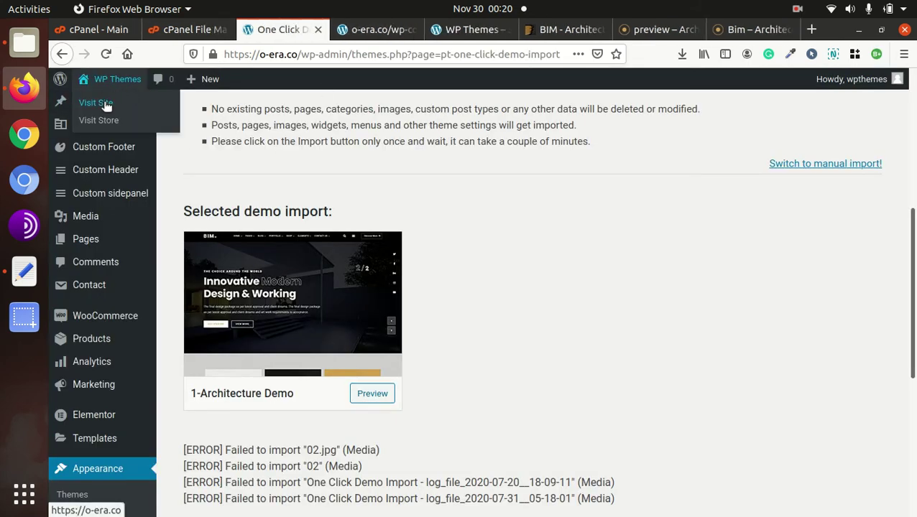
pyautogui.middleClick(106, 104)
pyautogui.click(419, 30)
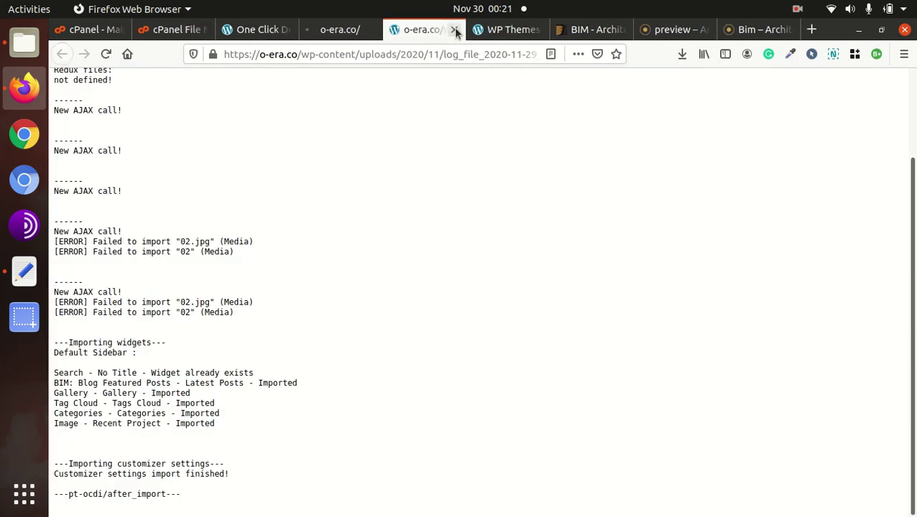
pyautogui.click(455, 30)
pyautogui.click(352, 33)
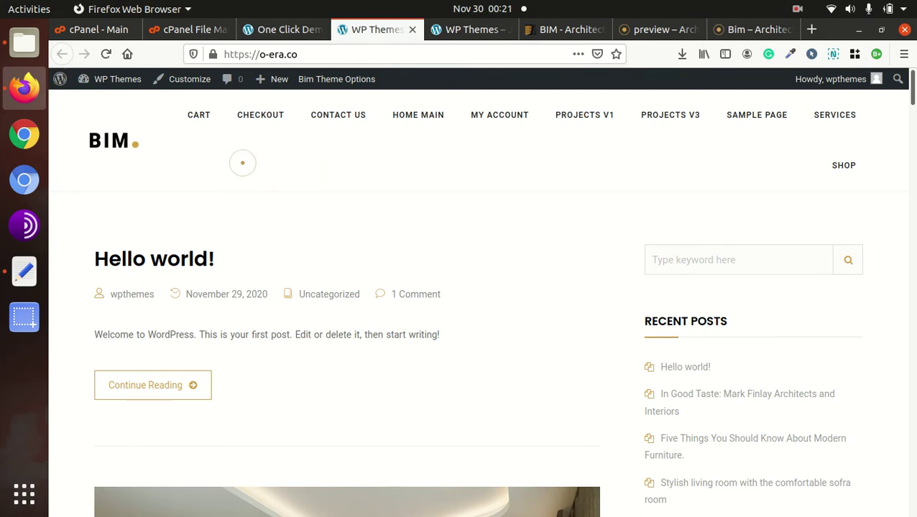
# - Return to the dashboard and examine the full list of pages for those added by the demo import
pyautogui.click(282, 30)
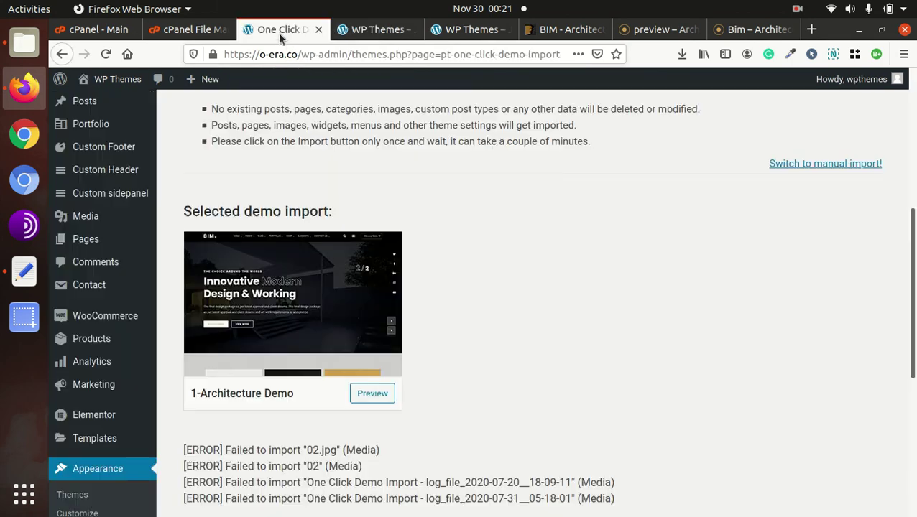
pyautogui.moveTo(92, 242)
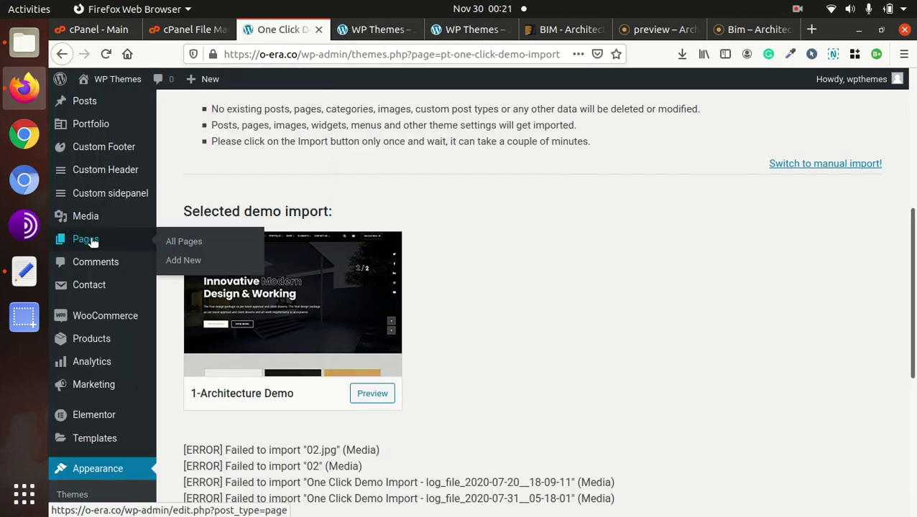
pyautogui.click(186, 243)
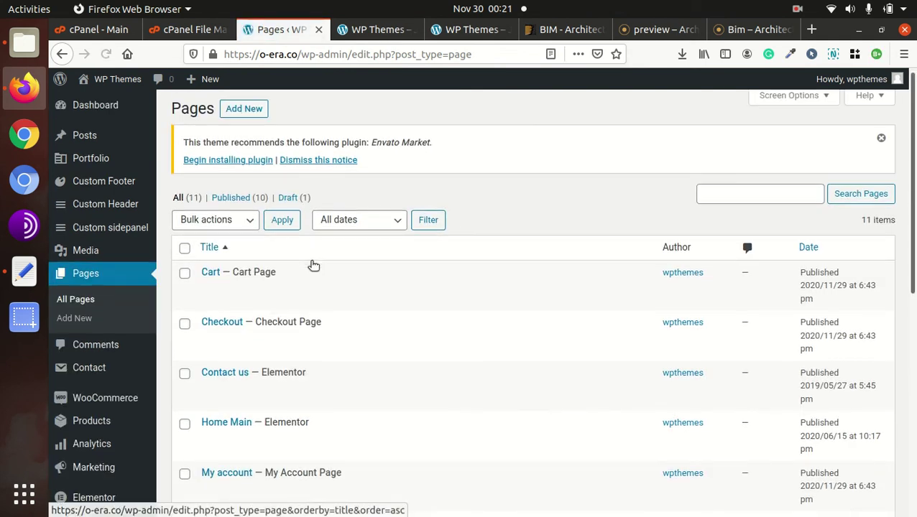
pyautogui.scroll(-3, 311, 264)
pyautogui.scroll(-3, 298, 277)
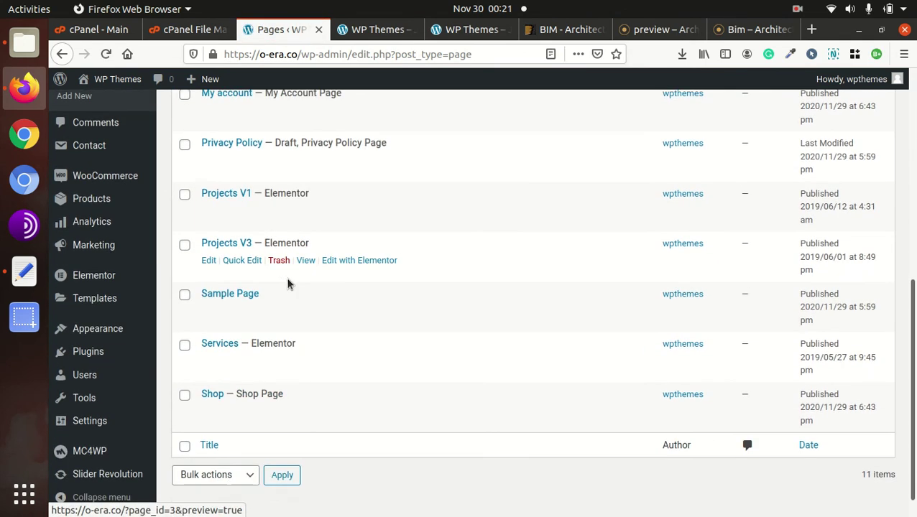
pyautogui.scroll(3, 289, 284)
pyautogui.scroll(2, 289, 286)
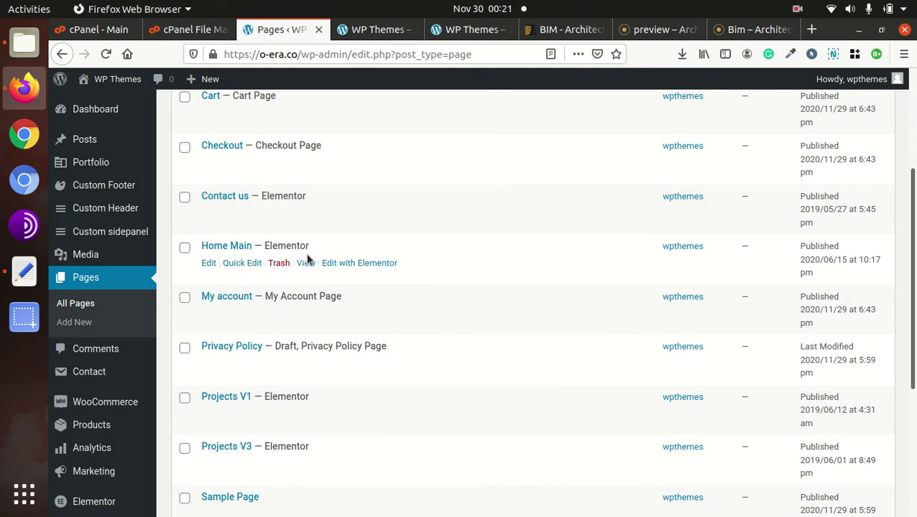
pyautogui.scroll(1, 126, 247)
# - Open the Media Library in a separate browser tab and examine the imported images
pyautogui.moveTo(77, 262)
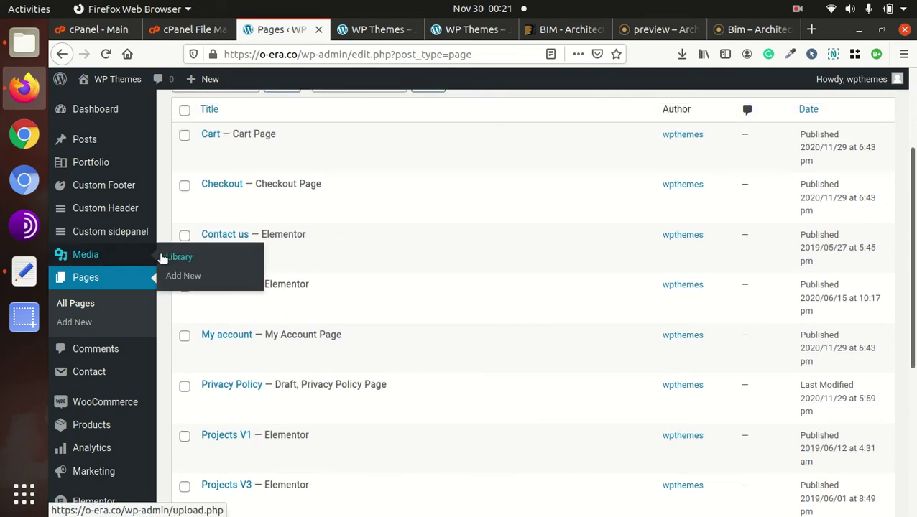
pyautogui.middleClick(176, 258)
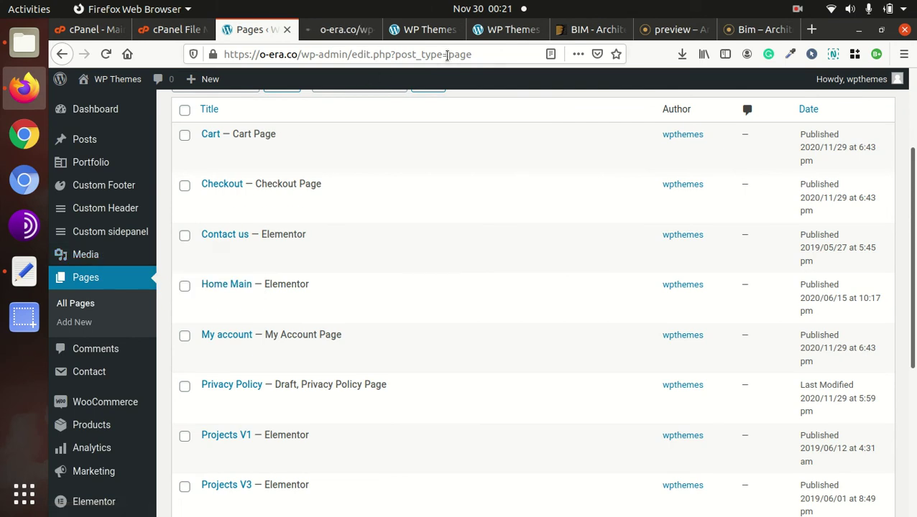
pyautogui.click(344, 30)
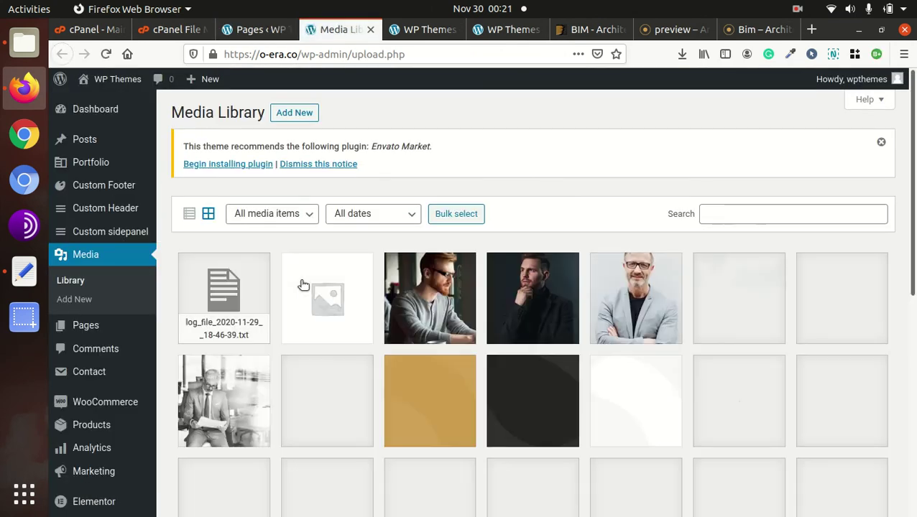
pyautogui.scroll(-1, 435, 312)
pyautogui.scroll(-10, 435, 313)
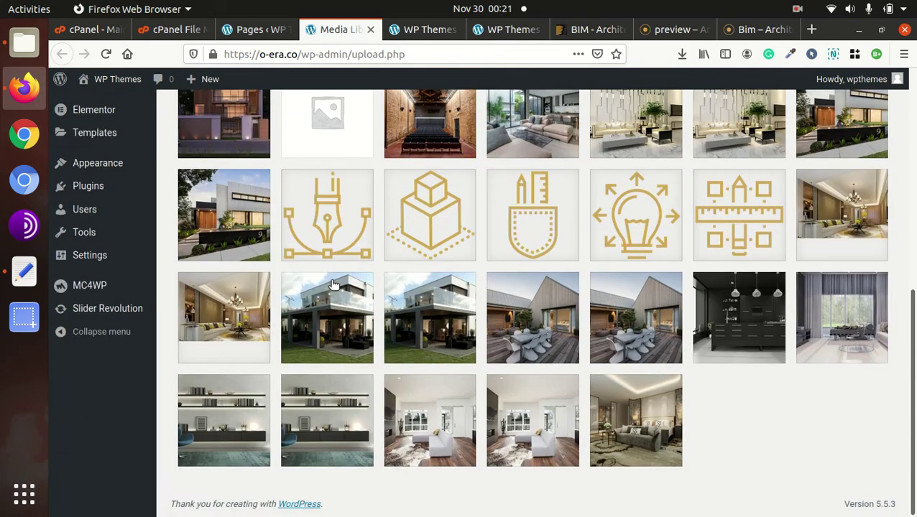
pyautogui.scroll(-8, 331, 284)
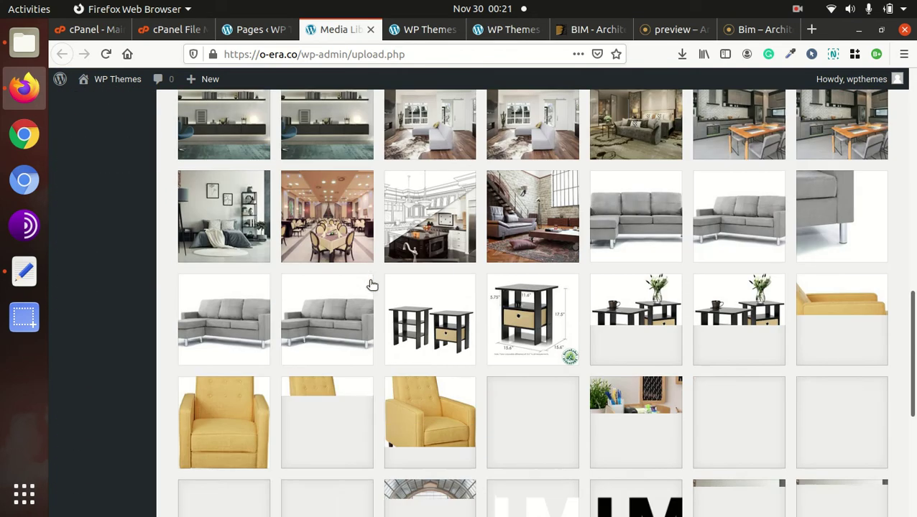
pyautogui.scroll(-14, 338, 283)
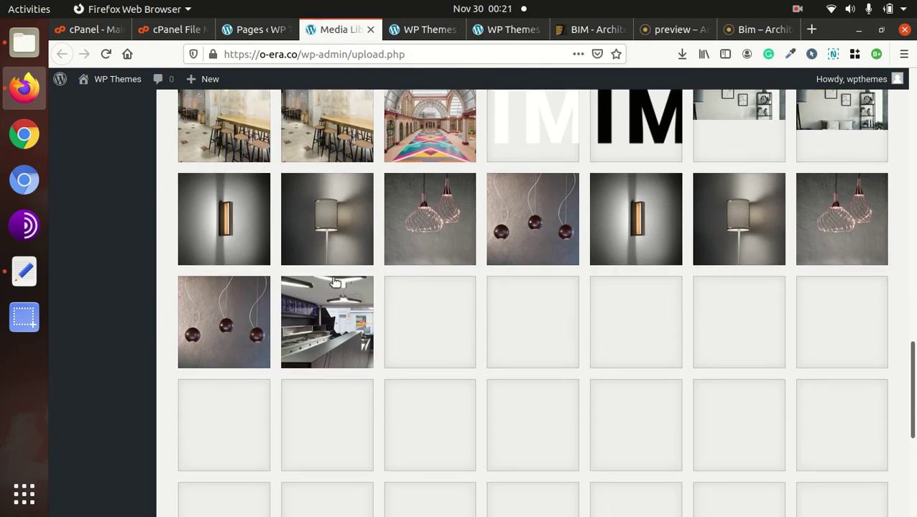
pyautogui.scroll(3, 290, 272)
pyautogui.scroll(-5, 290, 272)
pyautogui.scroll(-2, 291, 272)
pyautogui.scroll(14, 290, 272)
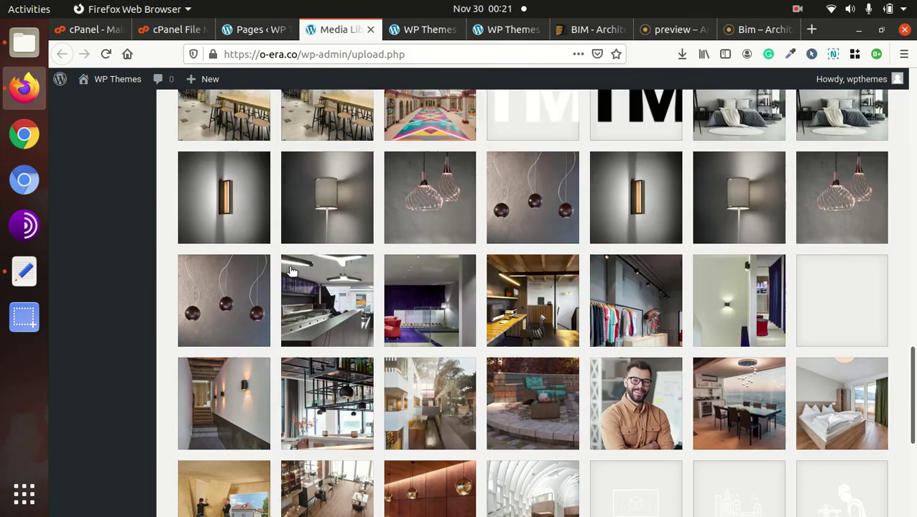
# - View the Home Main page from the pages list and examine its hero banner and feature cards
pyautogui.click(255, 29)
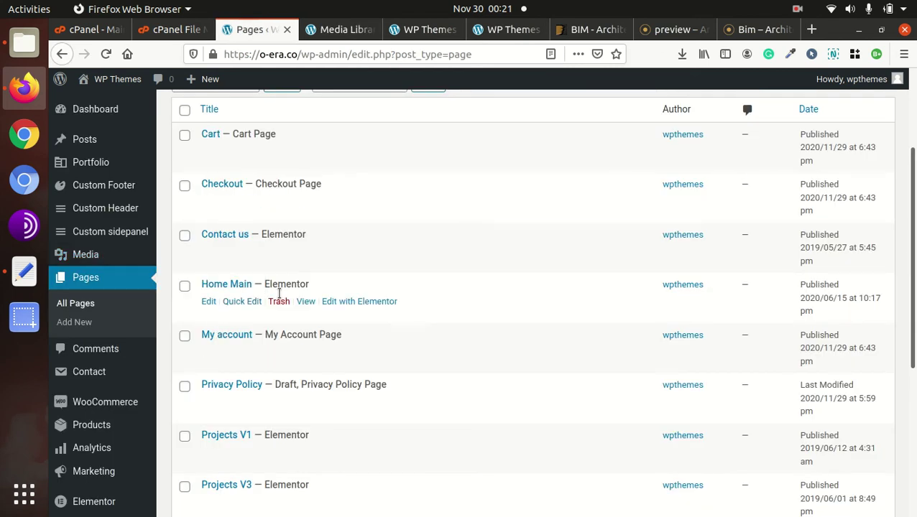
pyautogui.click(304, 302)
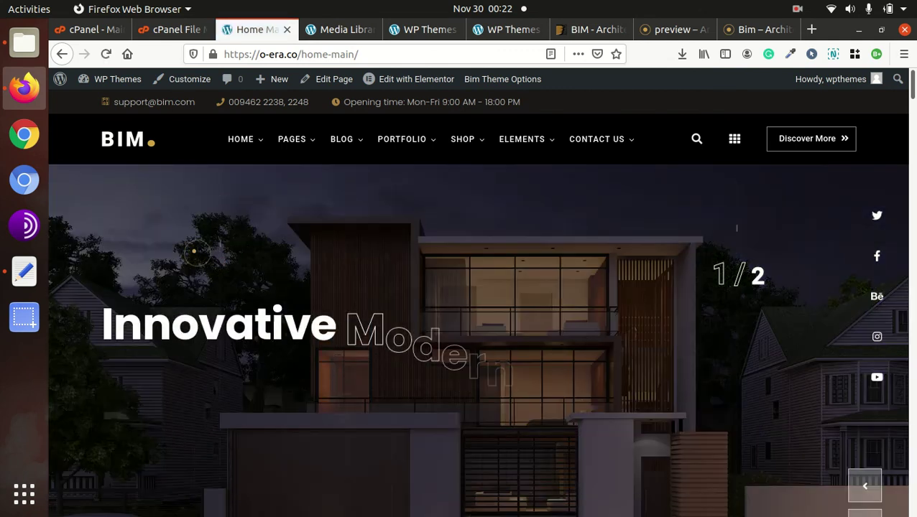
pyautogui.scroll(-3, 431, 259)
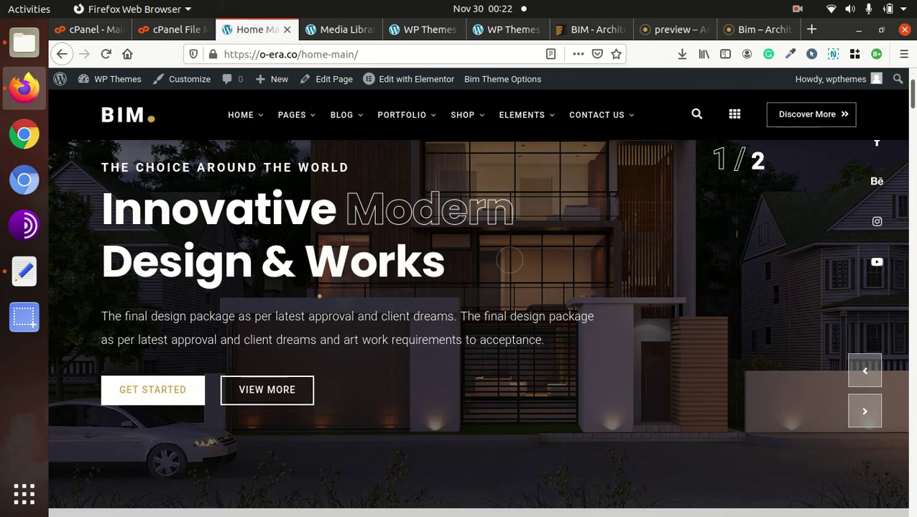
pyautogui.scroll(-2, 201, 295)
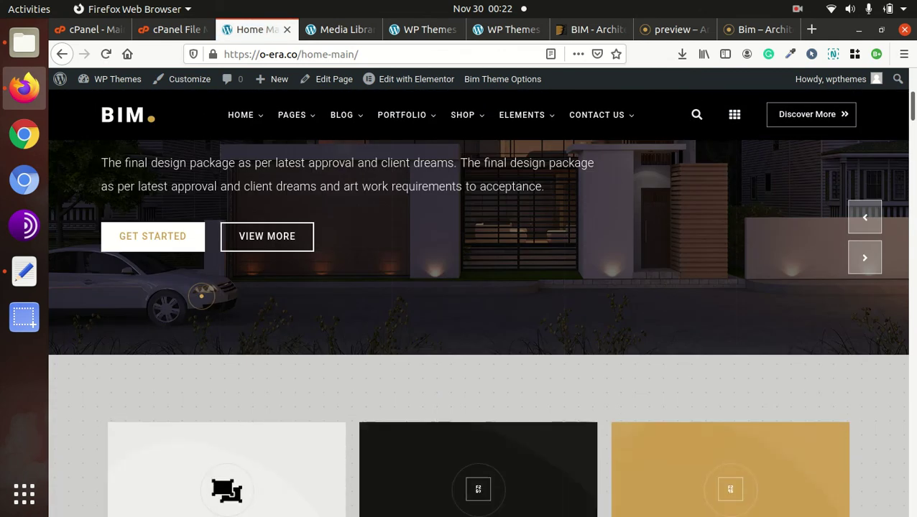
pyautogui.scroll(-1, 202, 295)
pyautogui.scroll(-1, 201, 295)
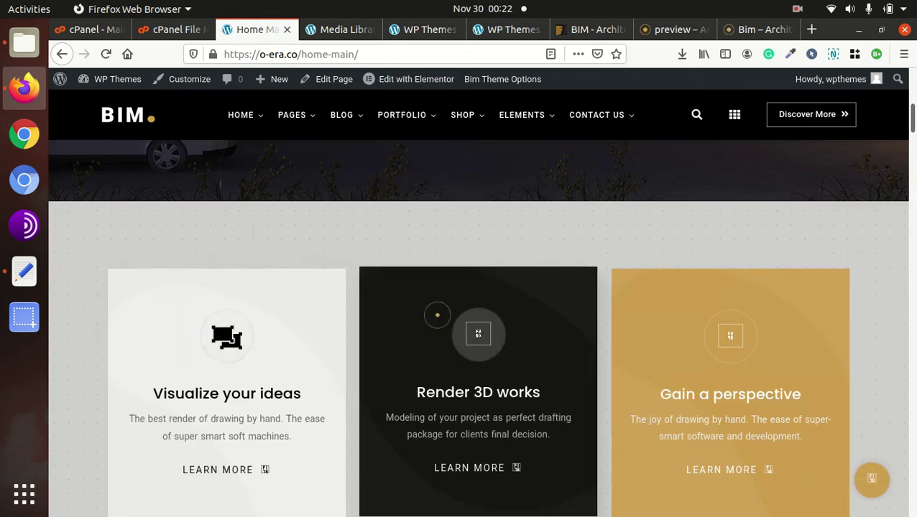
pyautogui.scroll(3, 434, 313)
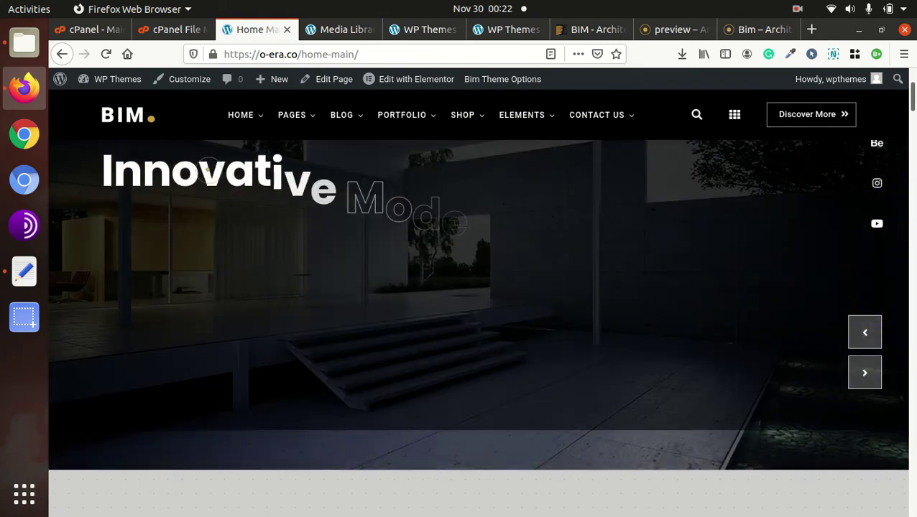
# - Check the entries under the site's Home and Pages navigation, and open the Services link
pyautogui.moveTo(240, 114)
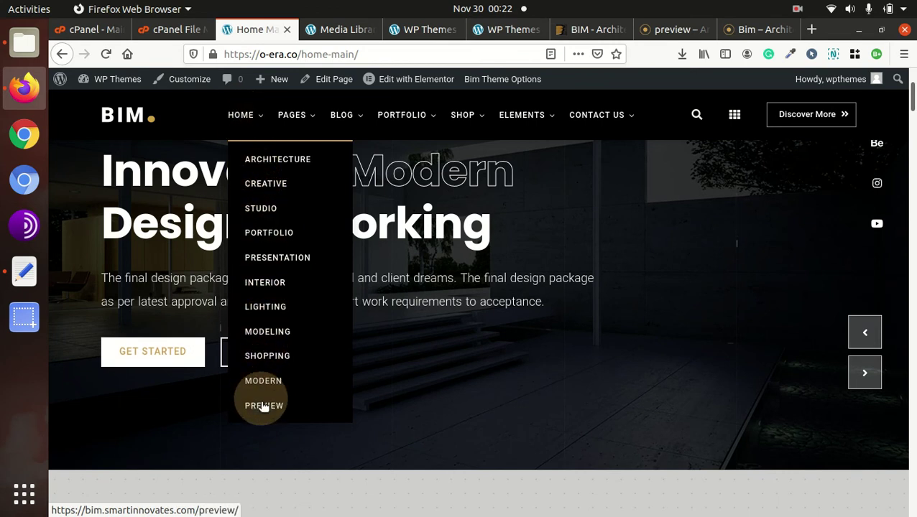
pyautogui.moveTo(292, 119)
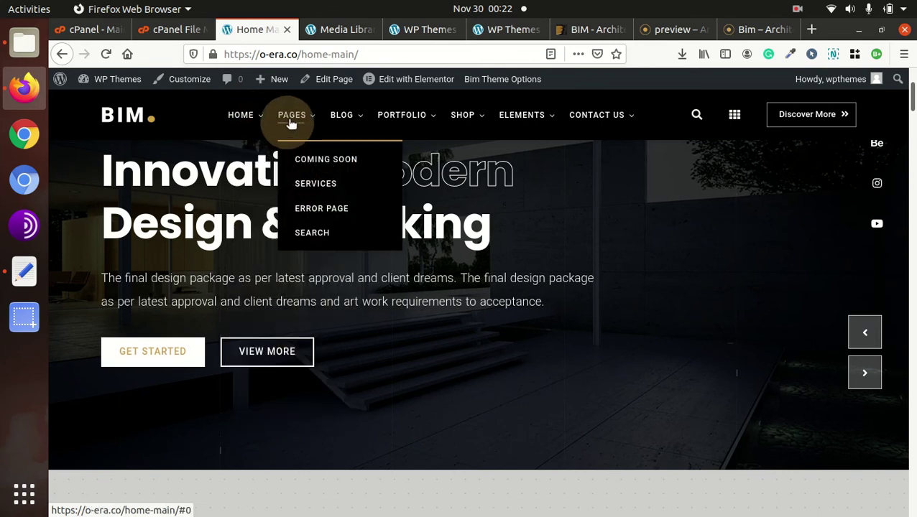
pyautogui.click(310, 189)
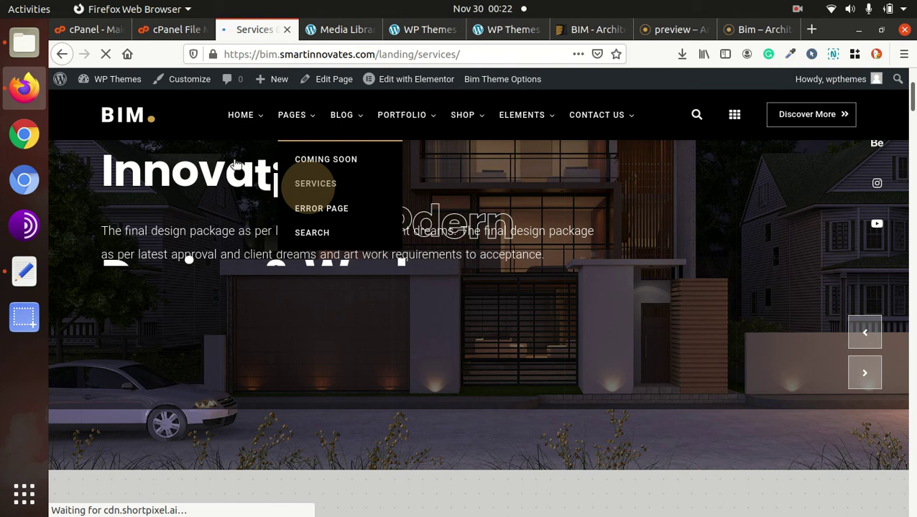
# - Go back to the Home Main page and examine its sections down to the project gallery
pyautogui.scroll(-3, 213, 256)
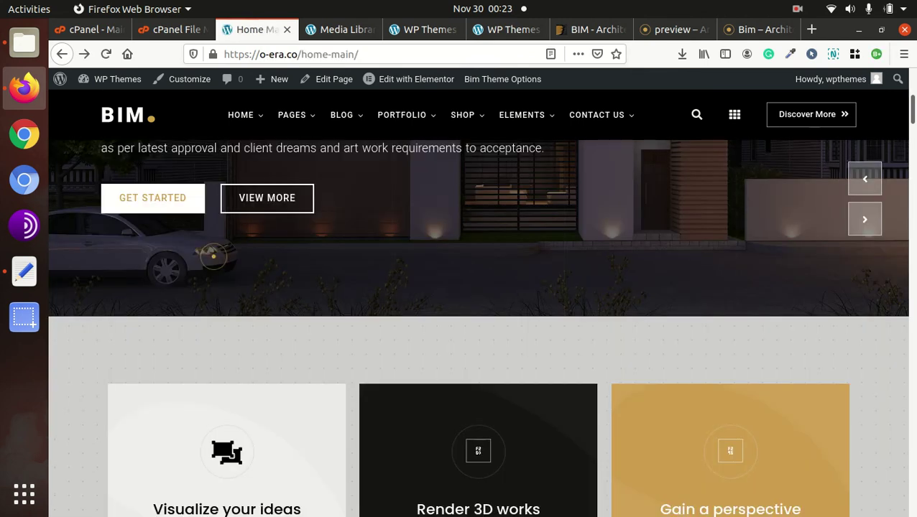
pyautogui.scroll(4, 213, 257)
pyautogui.scroll(-10, 219, 257)
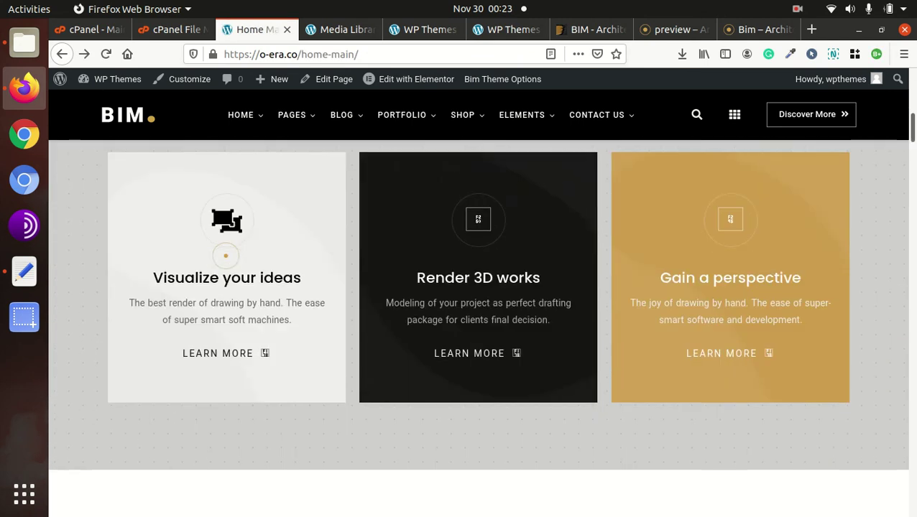
pyautogui.scroll(-4, 224, 257)
pyautogui.scroll(-20, 419, 277)
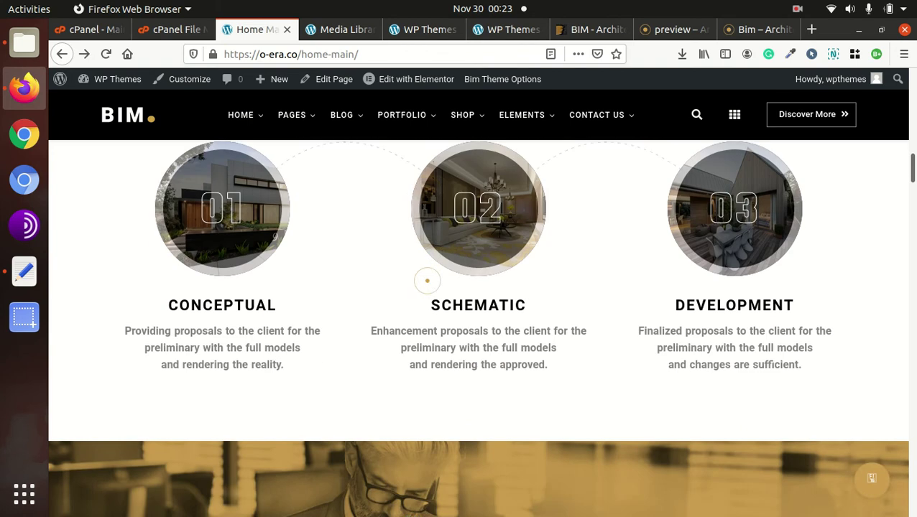
pyautogui.scroll(-5, 291, 299)
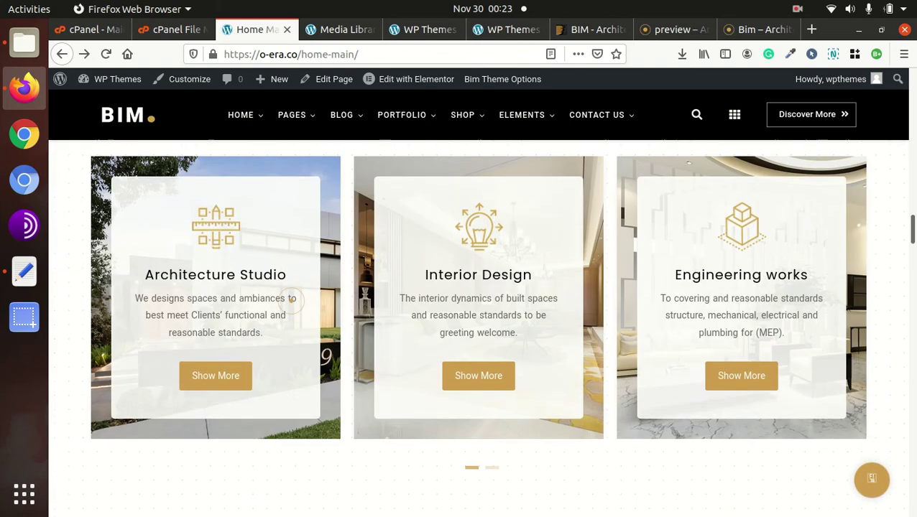
pyautogui.scroll(-9, 460, 311)
pyautogui.scroll(-5, 509, 306)
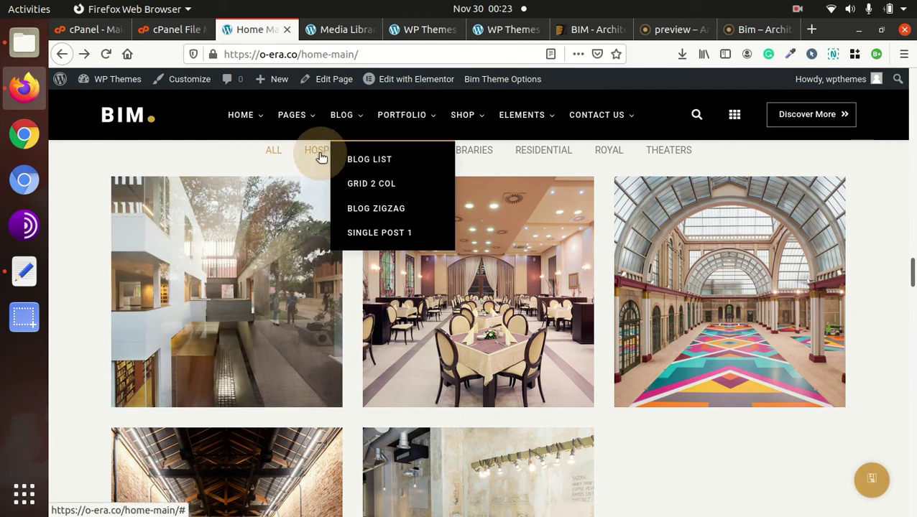
# - Filter the project gallery by Hospitality, Interior, Libraries and Residential in turn
pyautogui.click(321, 151)
pyautogui.click(406, 153)
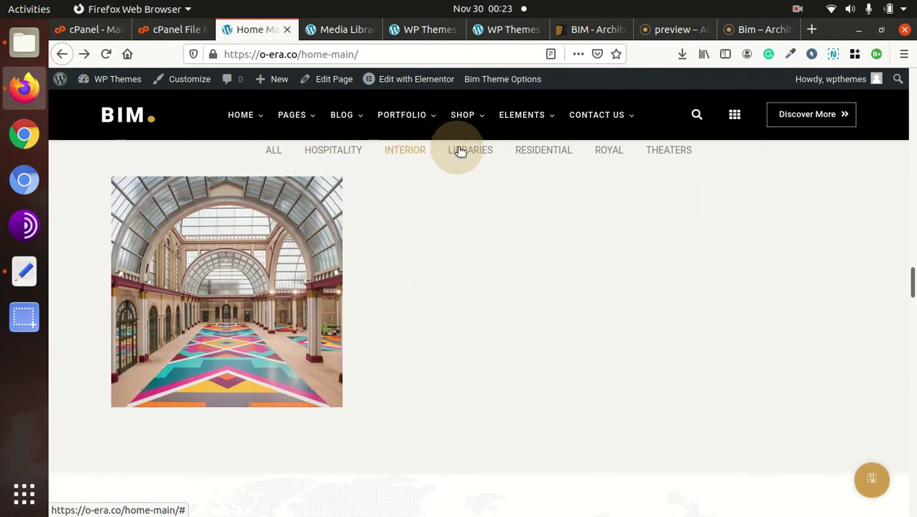
pyautogui.click(463, 151)
pyautogui.click(529, 151)
# - Examine the statistics and team sections of the Home Main page, and highlight the /home-main/ part of its address
pyautogui.scroll(-5, 438, 230)
pyautogui.scroll(-12, 434, 244)
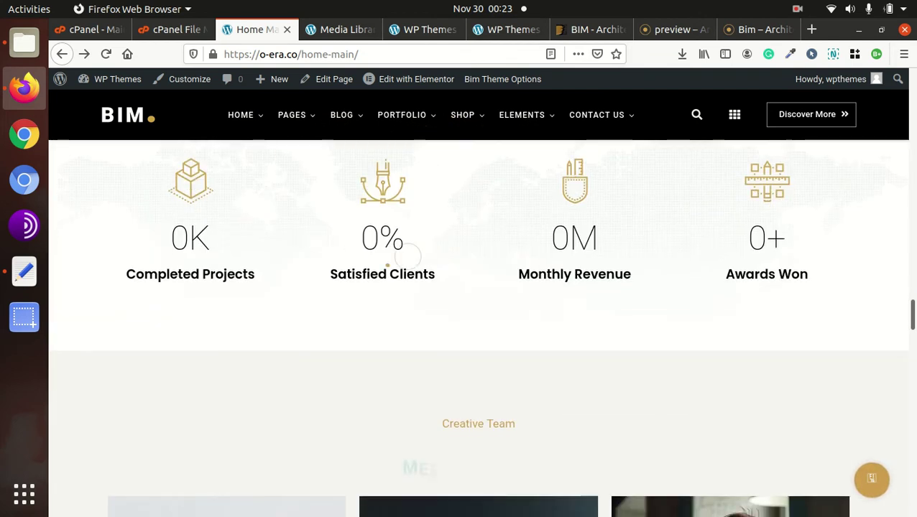
pyautogui.scroll(15, 245, 289)
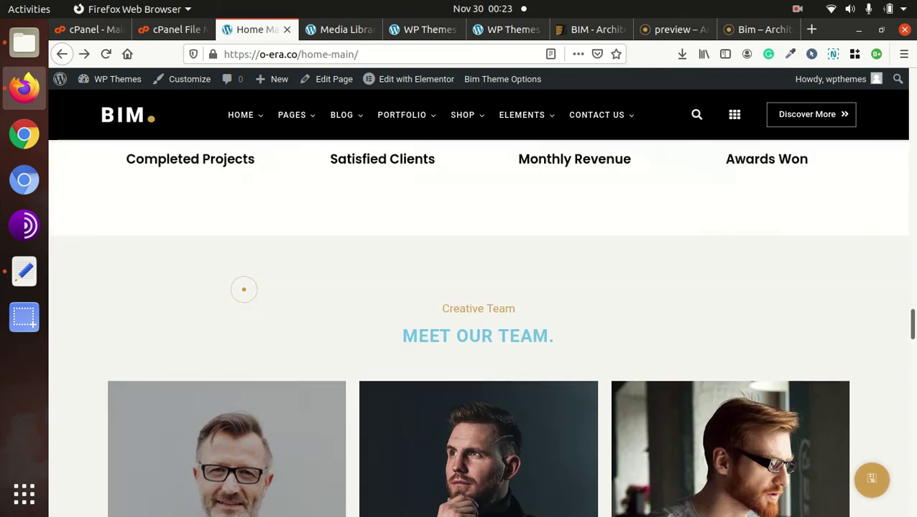
pyautogui.scroll(8, 247, 289)
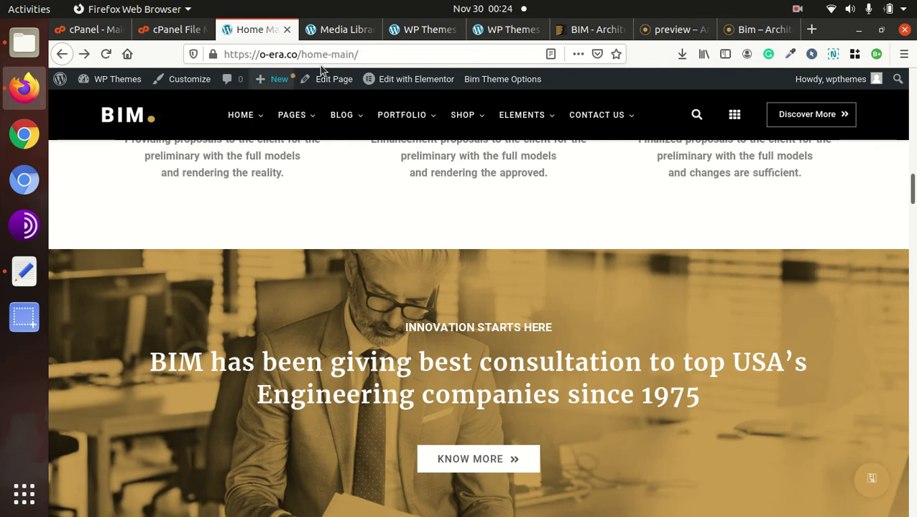
pyautogui.moveTo(365, 57); pyautogui.dragTo(297, 55)
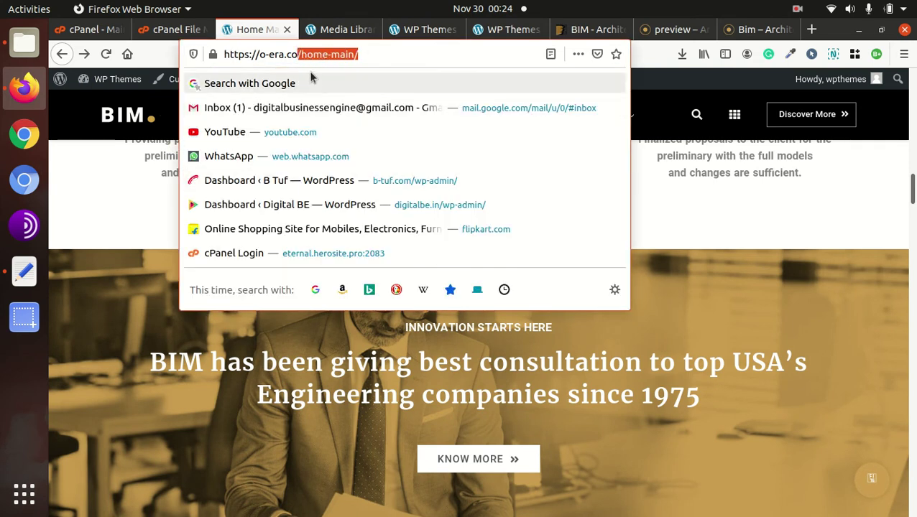
pyautogui.click(99, 225)
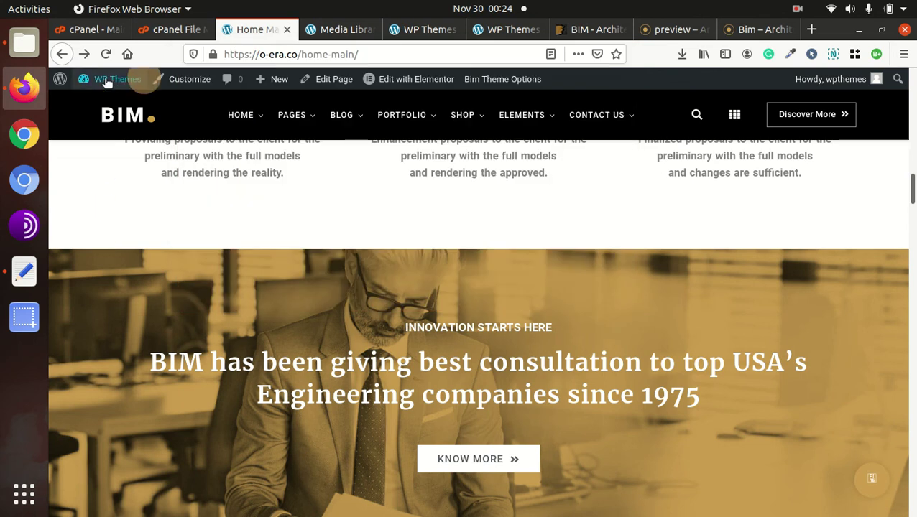
# - Return to the dashboard and open the Homepage Settings in the theme Customizer
pyautogui.moveTo(101, 79)
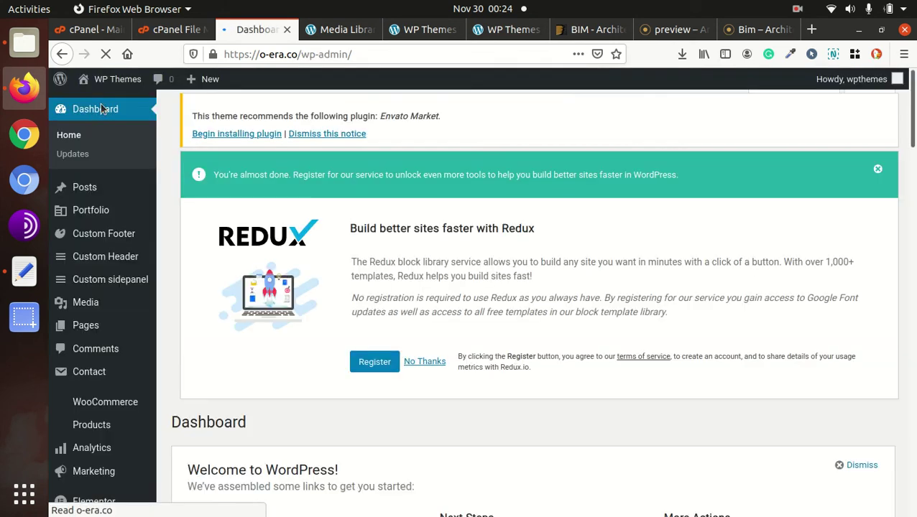
pyautogui.scroll(-3, 114, 297)
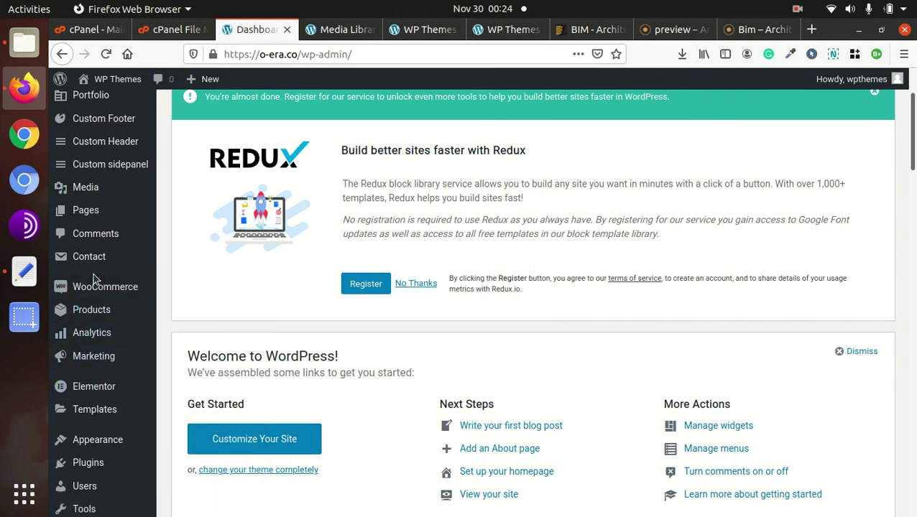
pyautogui.moveTo(111, 449)
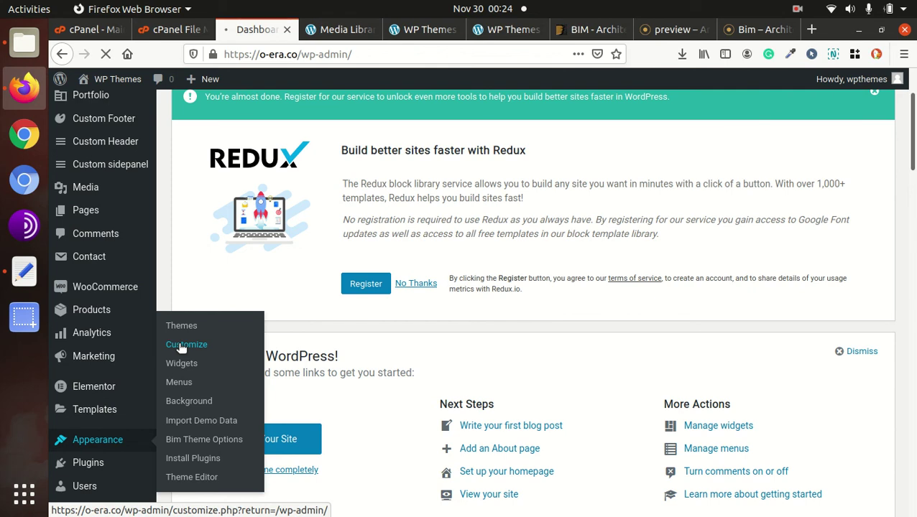
pyautogui.click(181, 346)
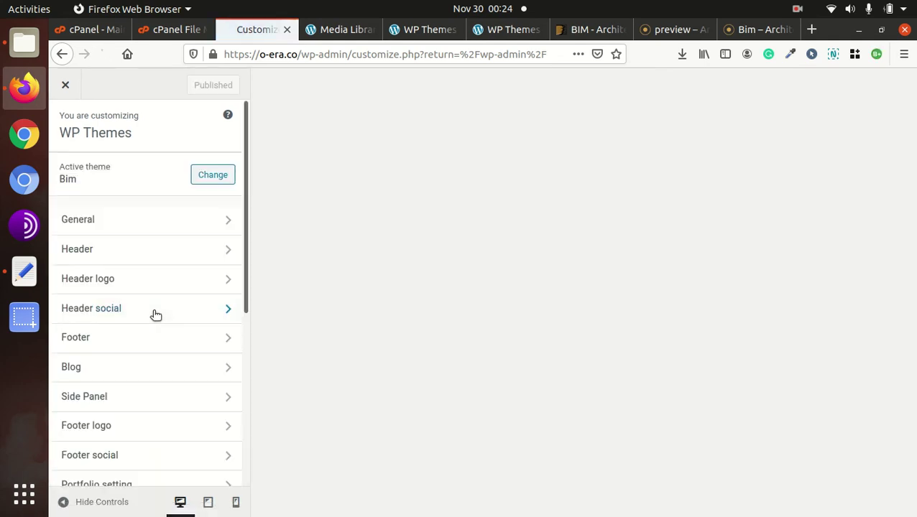
pyautogui.scroll(-3, 133, 365)
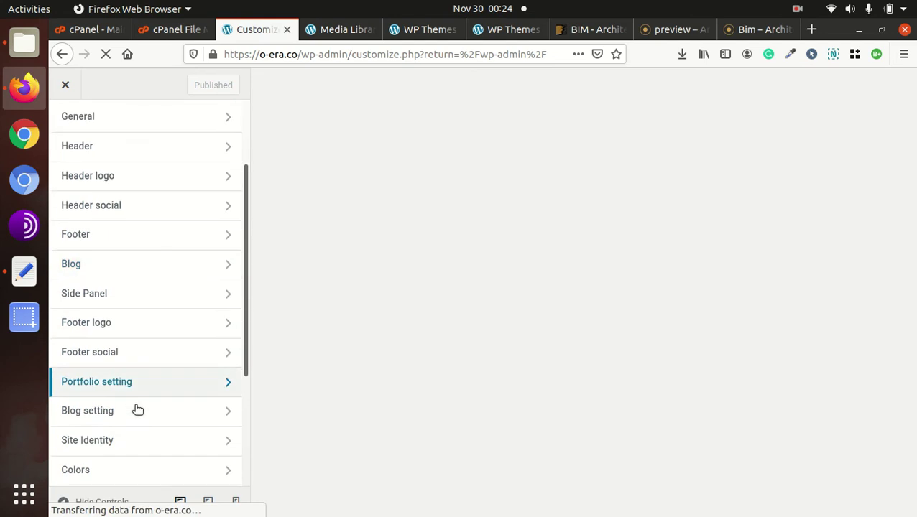
pyautogui.scroll(-1, 140, 404)
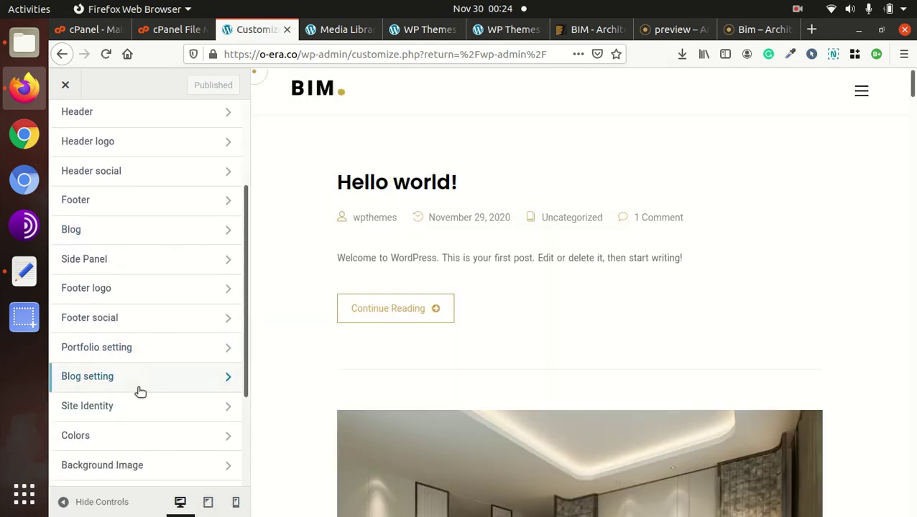
pyautogui.scroll(-2, 138, 407)
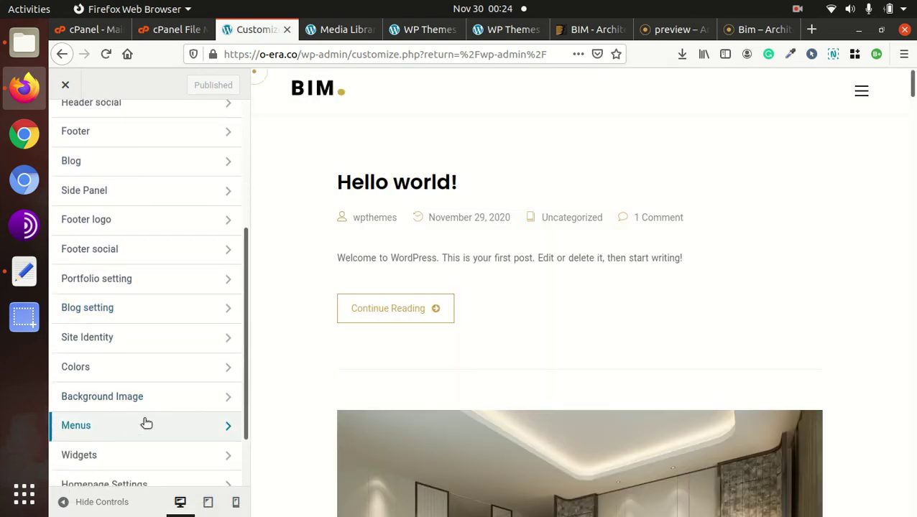
pyautogui.scroll(-2, 131, 400)
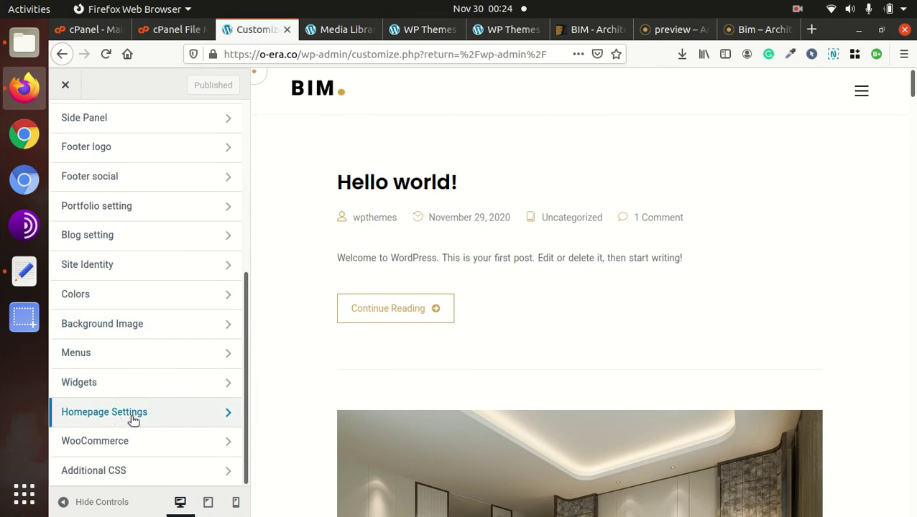
pyautogui.click(133, 413)
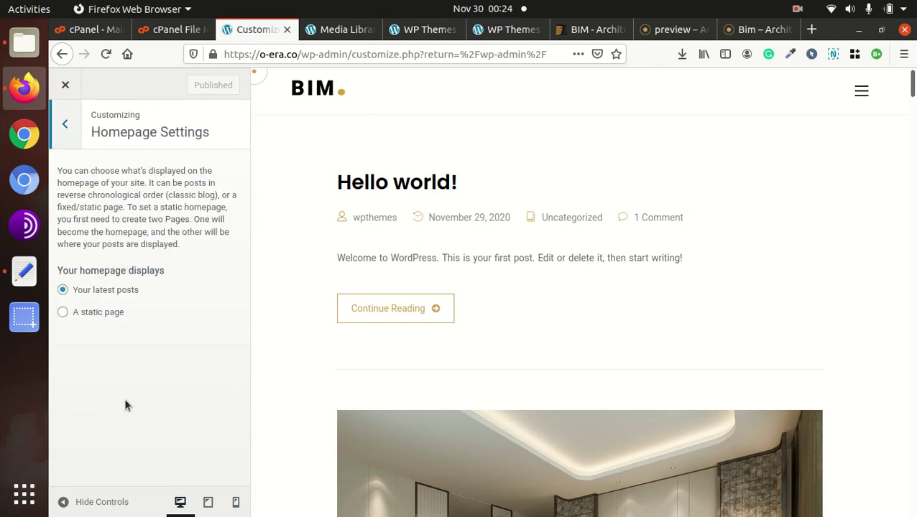
# - Set the homepage to display a static page, choose Home Main as the homepage, and publish the change
pyautogui.click(62, 312)
pyautogui.click(147, 368)
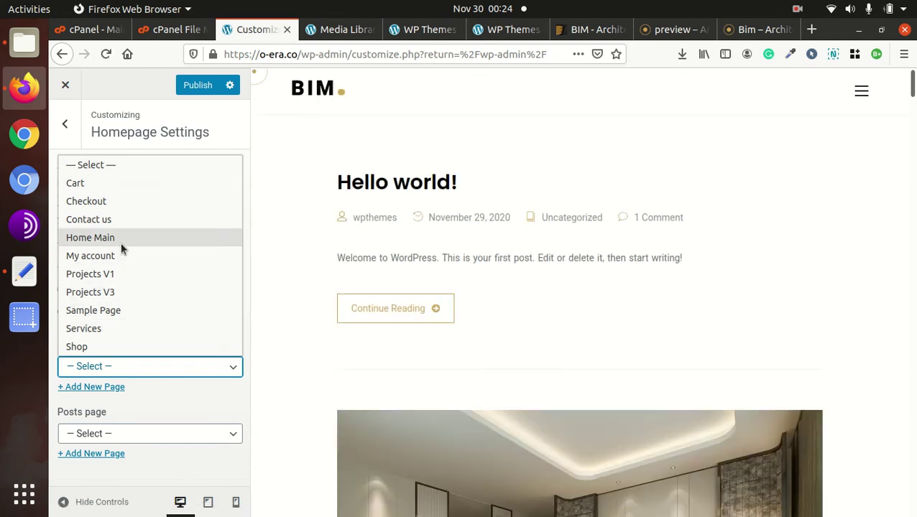
pyautogui.click(120, 239)
pyautogui.click(194, 86)
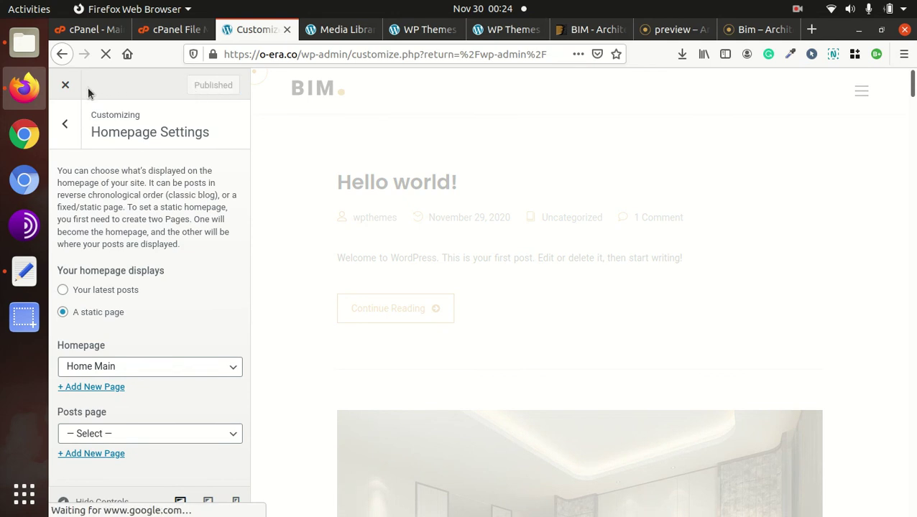
# - Close the Customizer, view the site's front end, and open the side panel from its header
pyautogui.click(65, 85)
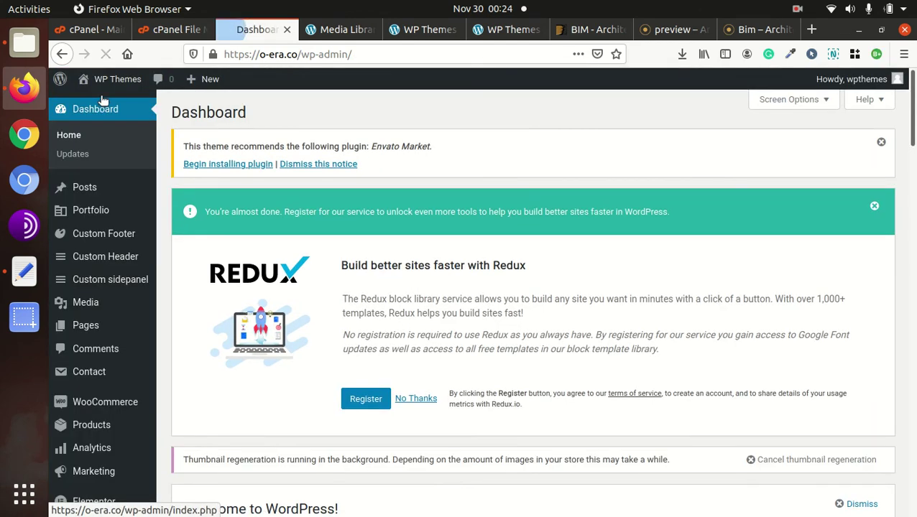
pyautogui.click(104, 103)
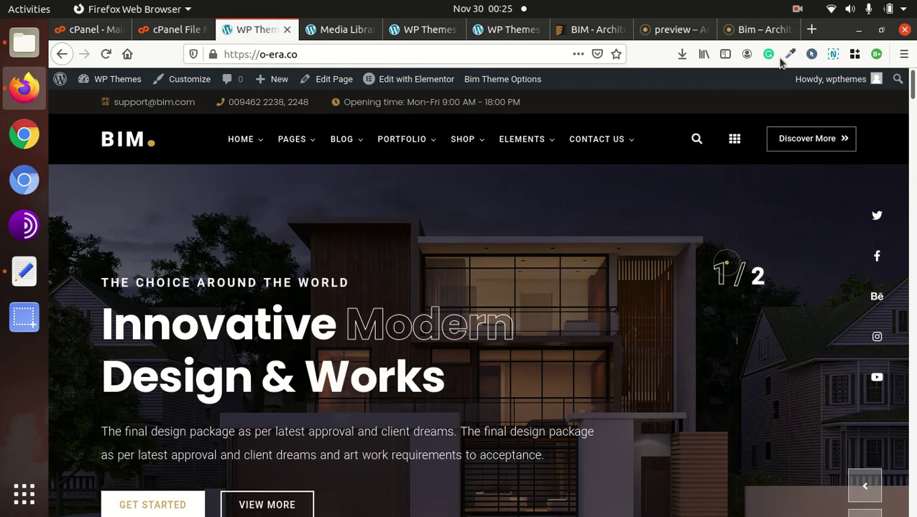
pyautogui.click(732, 137)
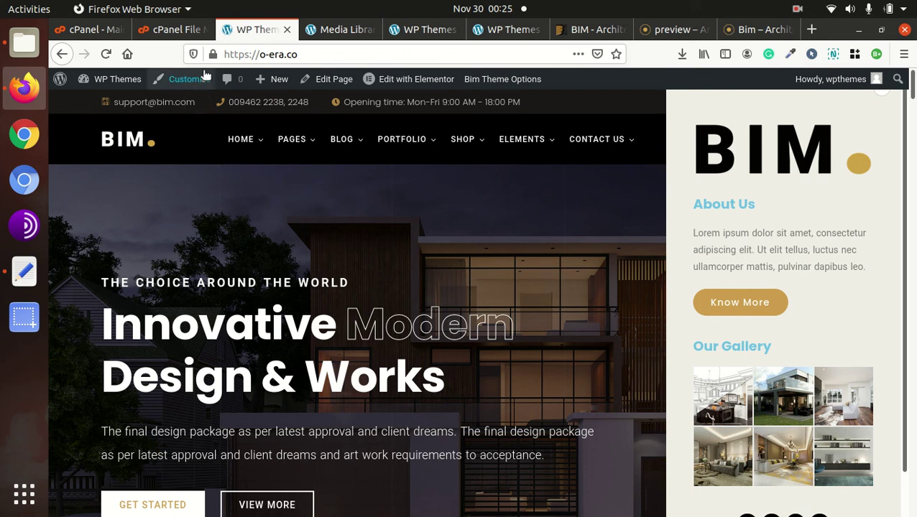
# - Return to the site's dashboard and open the Bim Theme Options page
pyautogui.moveTo(111, 79)
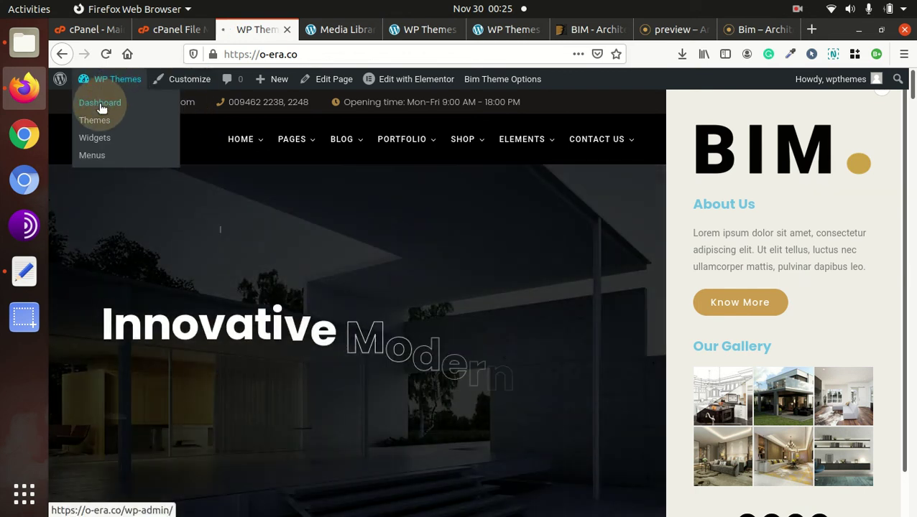
pyautogui.click(99, 103)
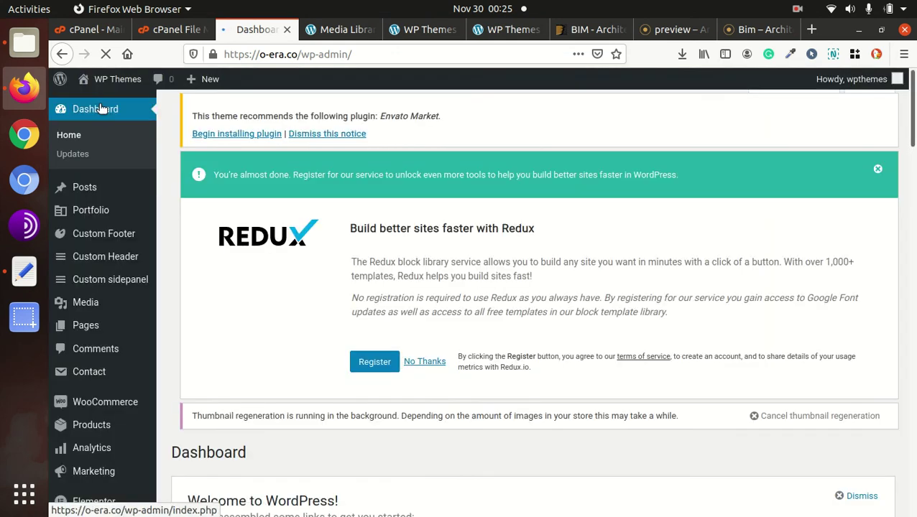
pyautogui.moveTo(130, 234)
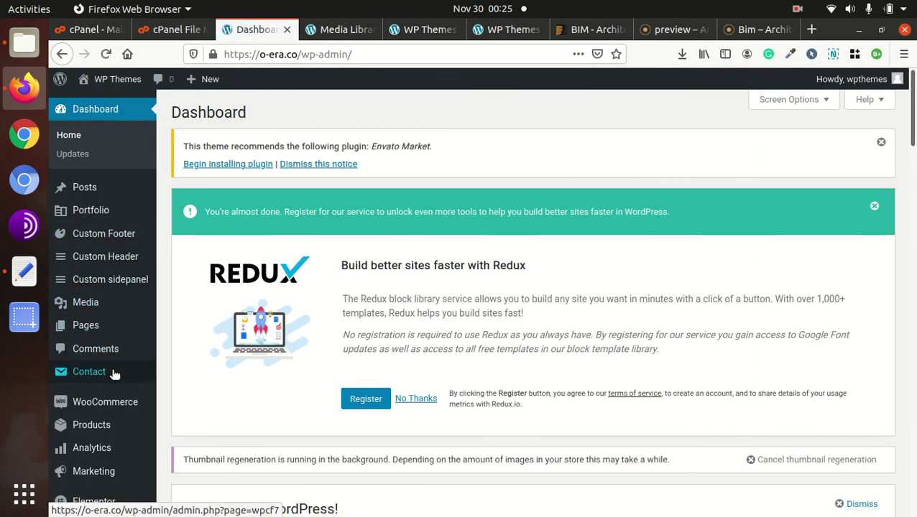
pyautogui.scroll(-4, 93, 371)
pyautogui.moveTo(100, 407)
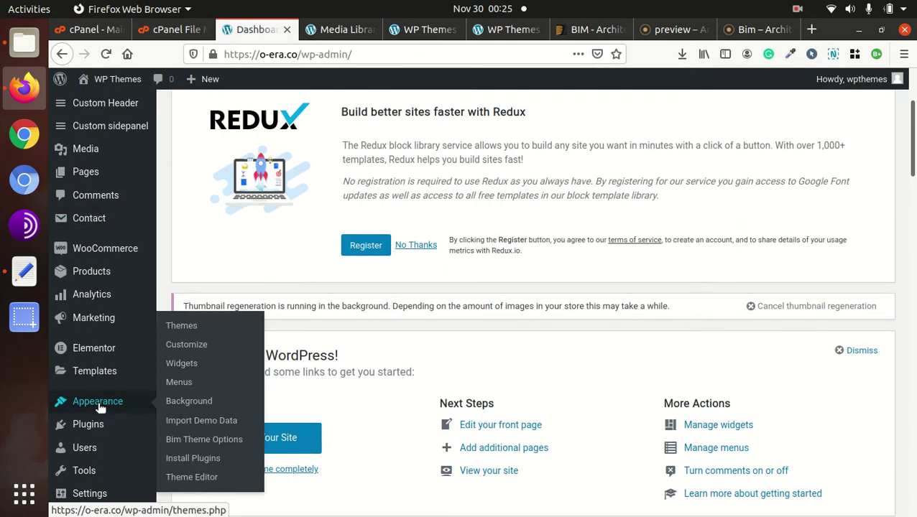
pyautogui.click(208, 440)
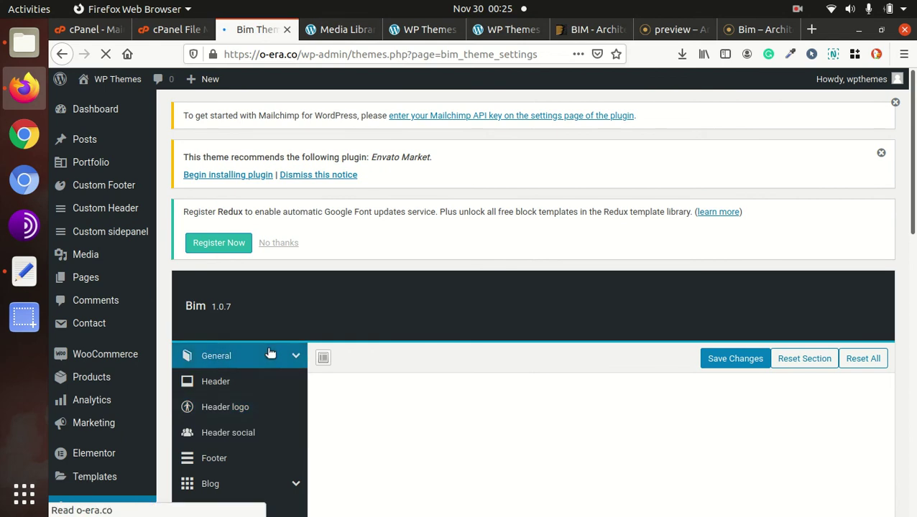
# - Examine the Bim theme's option sections, from General styling and Header through Typography and Import / Export
pyautogui.scroll(-3, 431, 336)
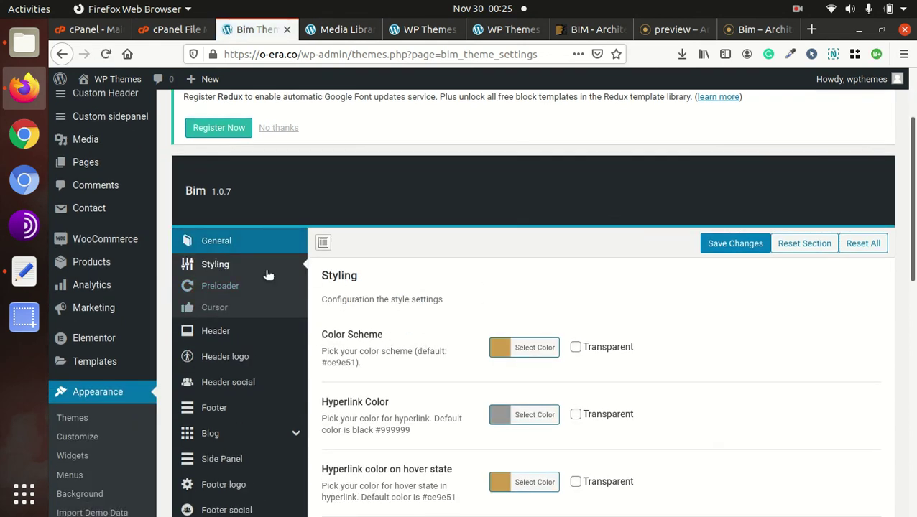
pyautogui.scroll(-1, 287, 280)
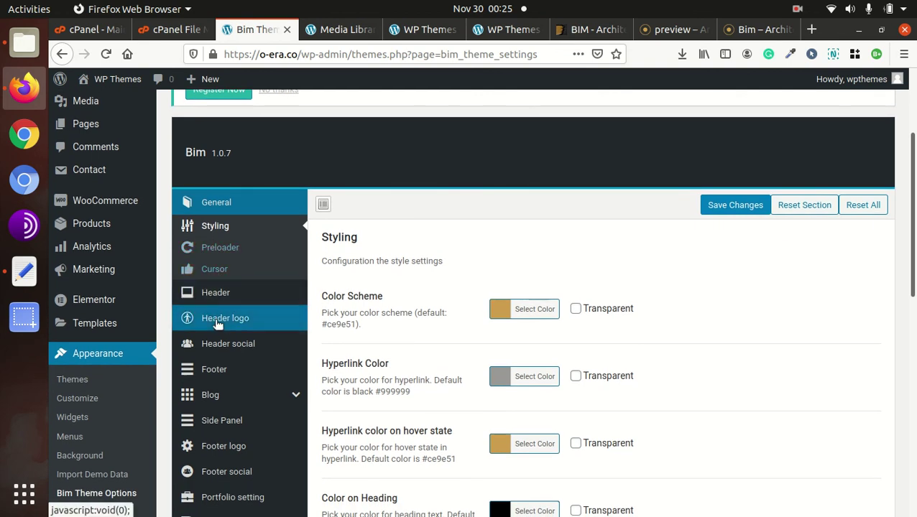
pyautogui.scroll(-3, 255, 325)
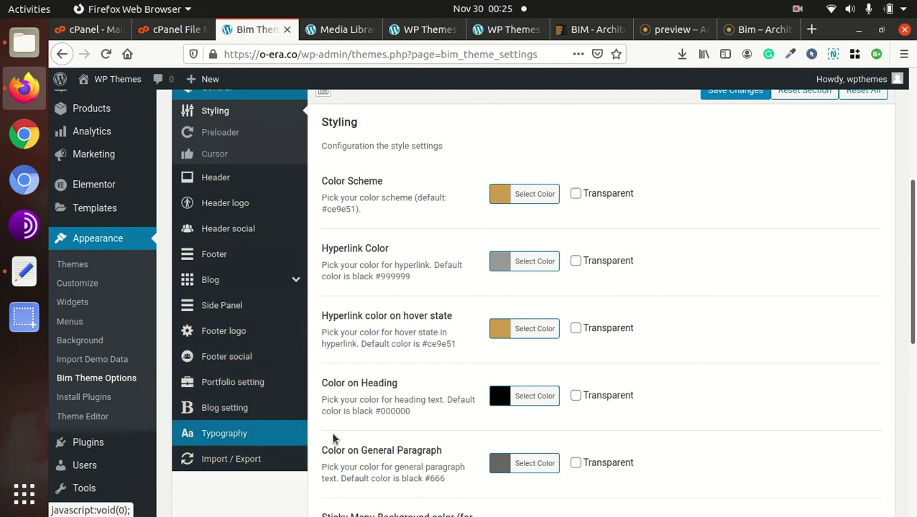
pyautogui.scroll(5, 293, 450)
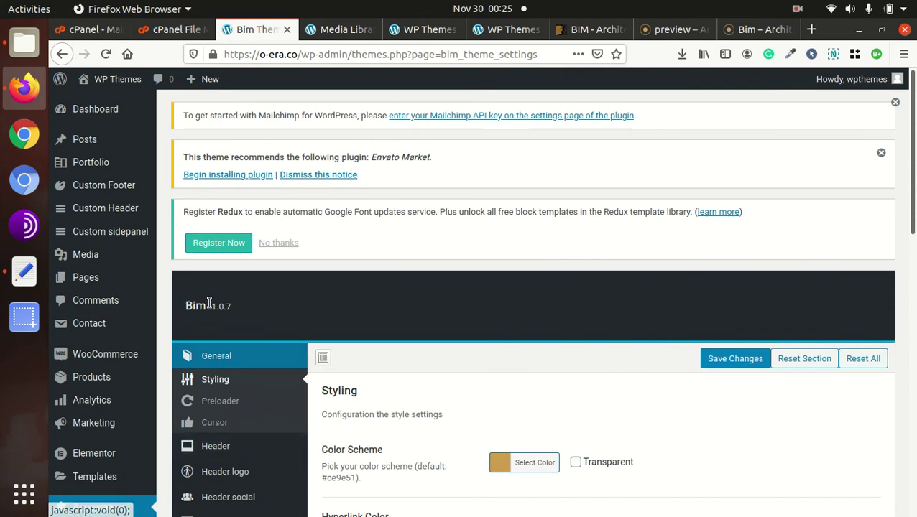
pyautogui.scroll(-3, 210, 304)
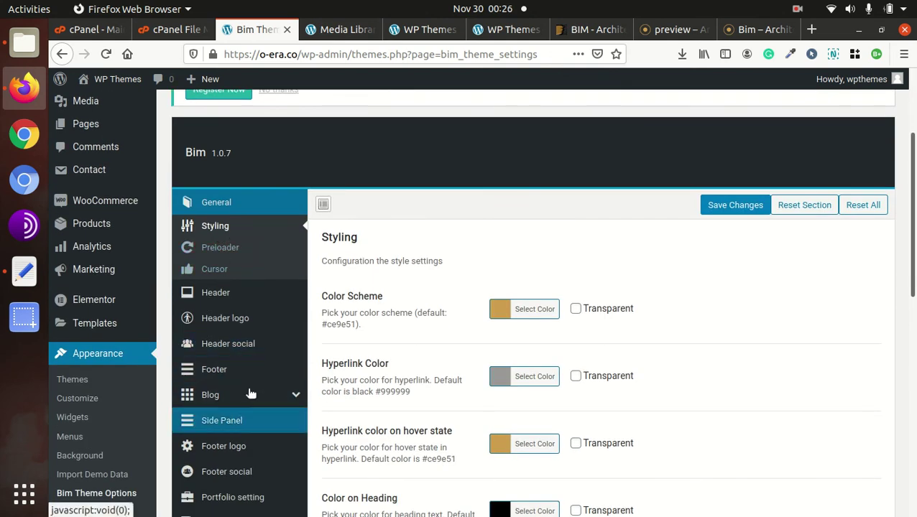
pyautogui.scroll(3, 241, 380)
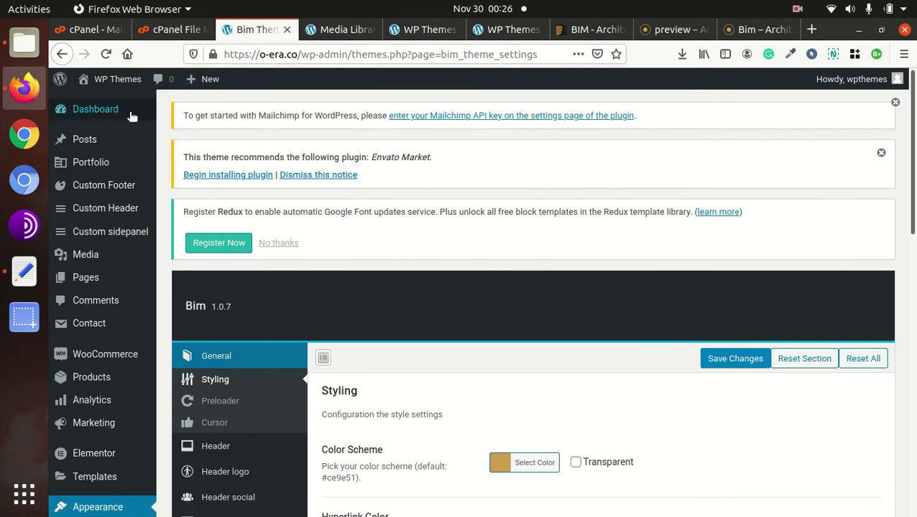
# - View the site's front end and look over the hero slider and the area below it on the homepage
pyautogui.moveTo(120, 89)
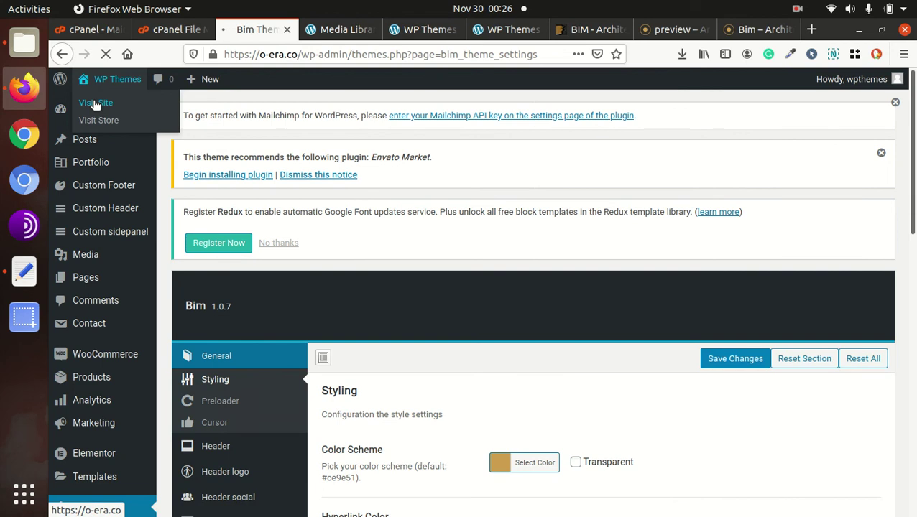
pyautogui.click(96, 104)
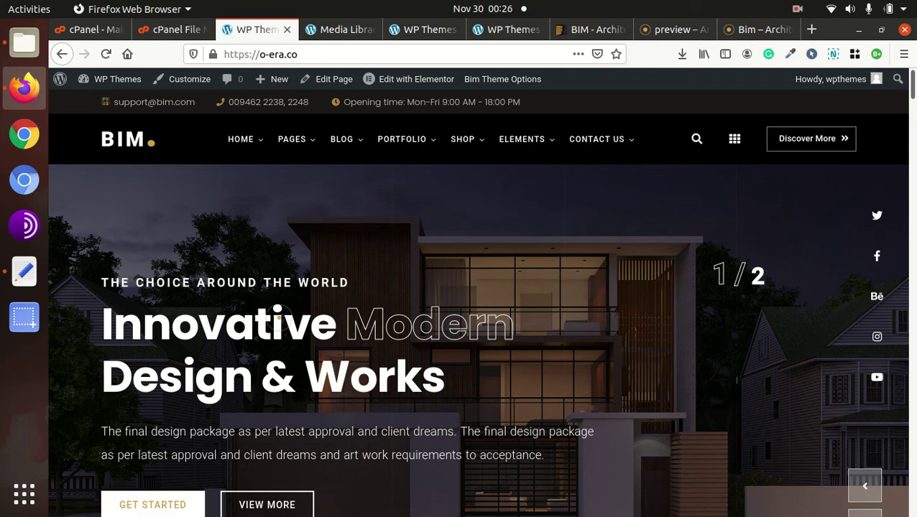
pyautogui.scroll(-5, 279, 317)
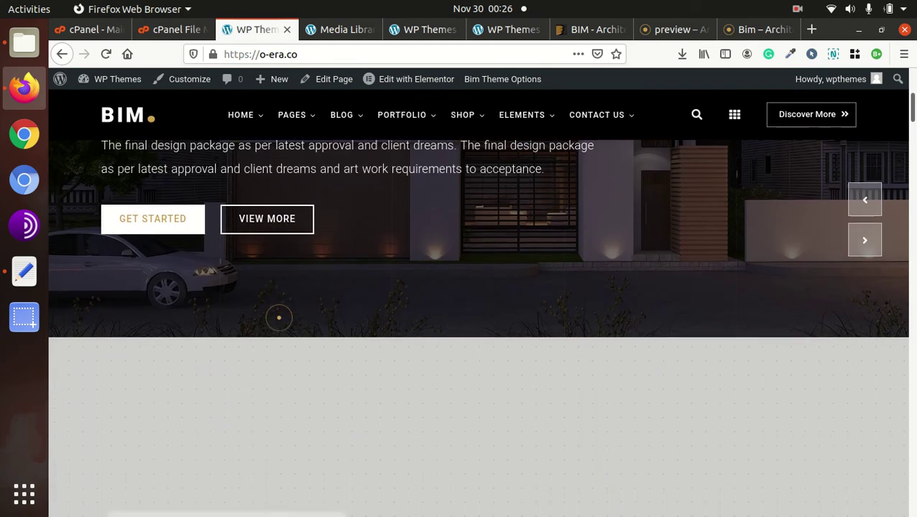
pyautogui.scroll(-3, 247, 327)
pyautogui.scroll(3, 334, 326)
pyautogui.scroll(3, 334, 325)
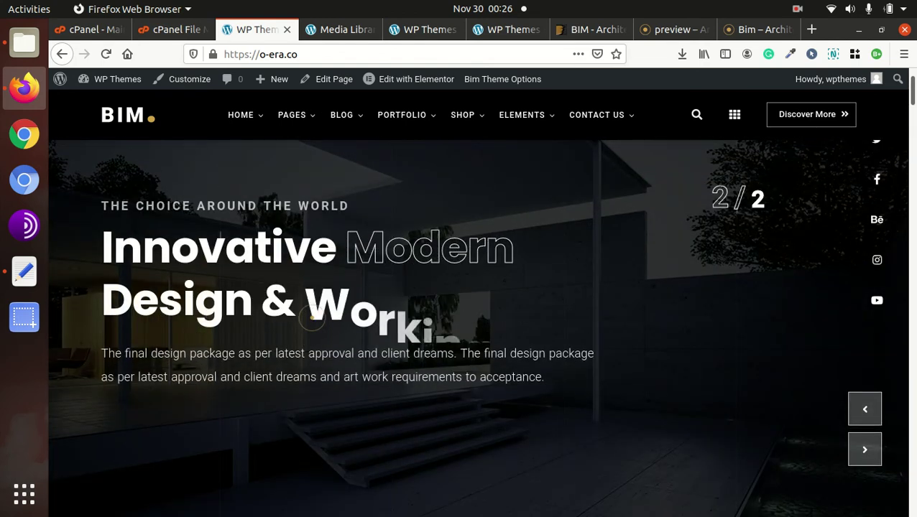